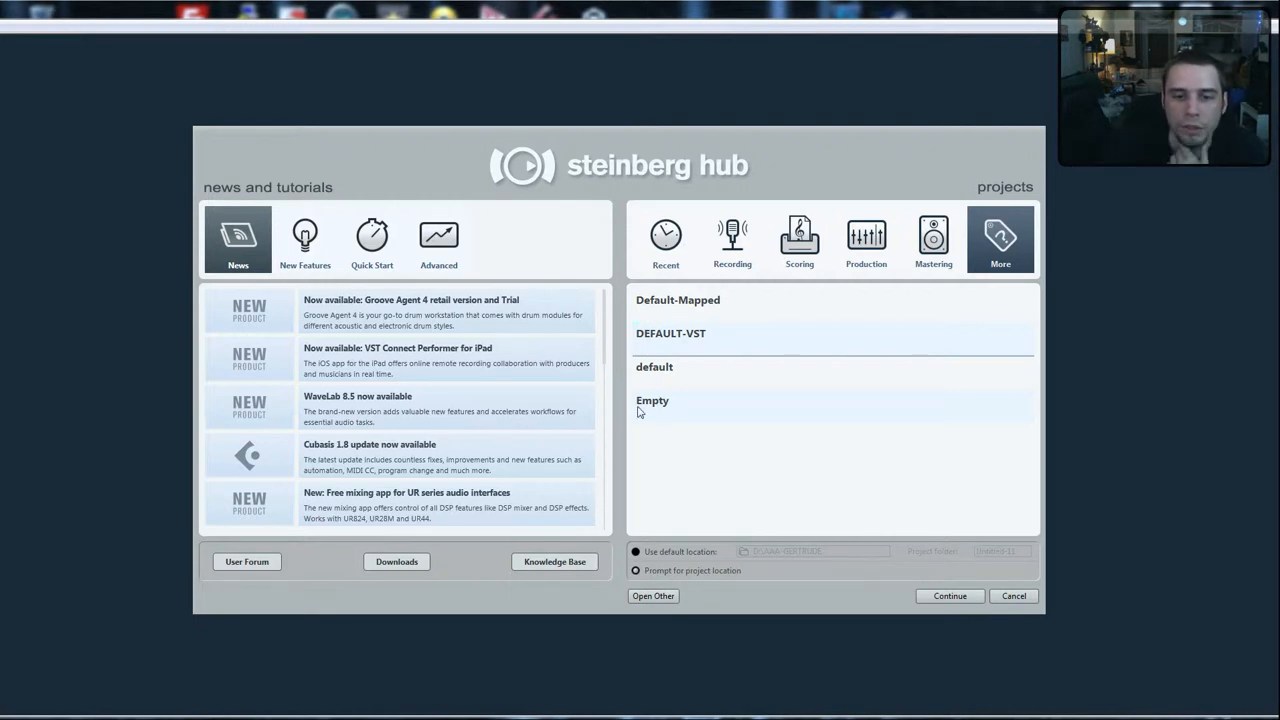
Create an empty project in the proposed project folder and return the playback cursor to bar 1
{"action": "double_click", "coordinate": [753, 403]}
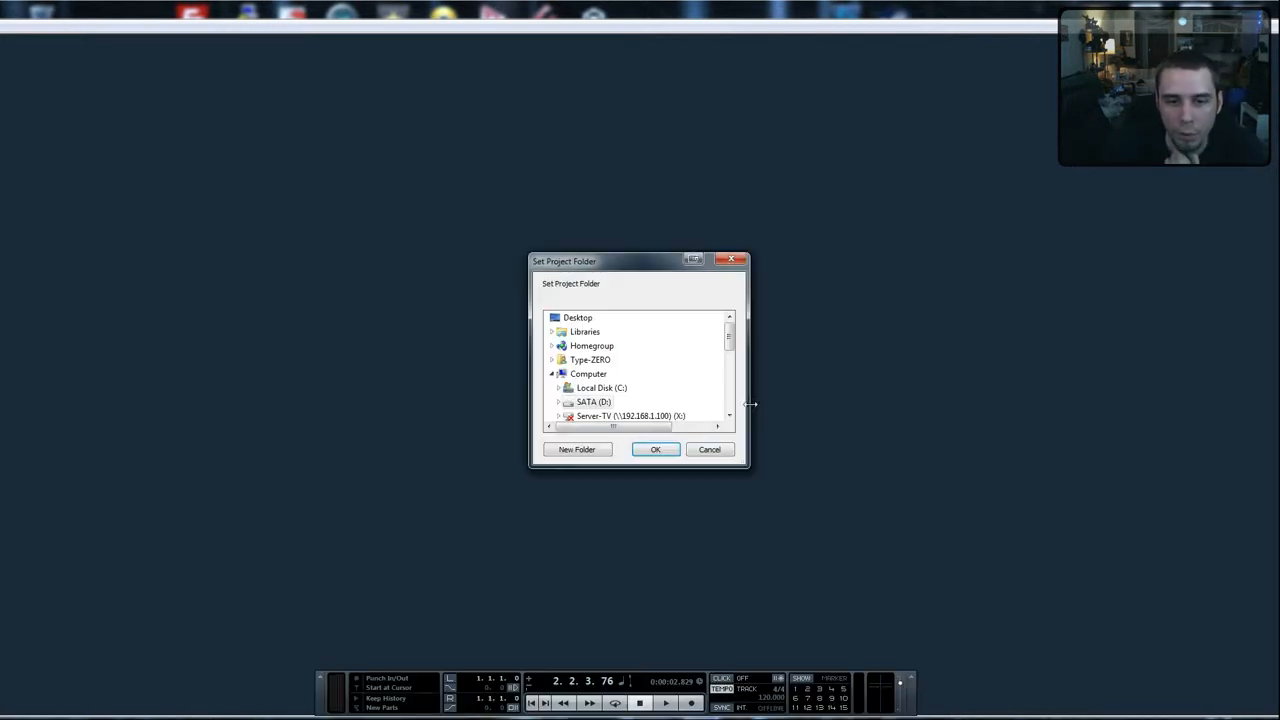
{"action": "left_click", "coordinate": [657, 450]}
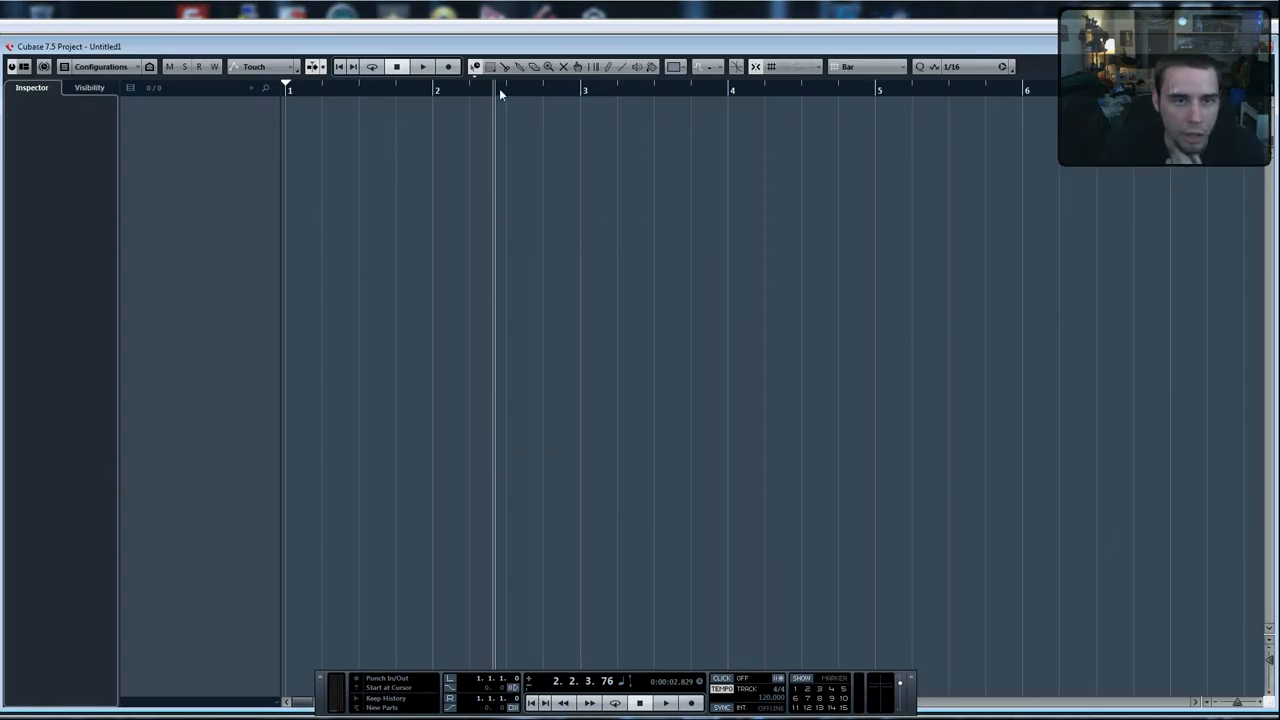
{"action": "left_click", "coordinate": [362, 90]}
{"action": "left_click_drag", "start_coordinate": [361, 91], "coordinate": [265, 93]}
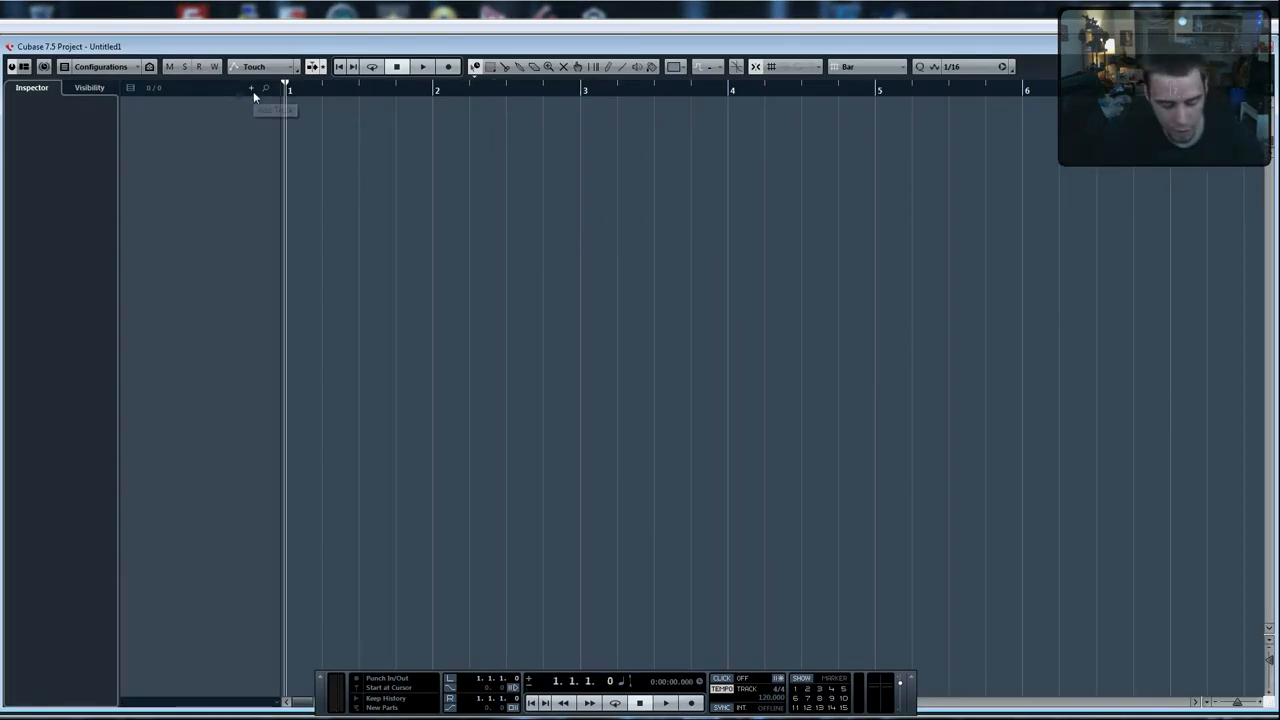
Add one instrument track that uses the Virus TI Snow VST instrument
{"action": "key", "text": "F11"}
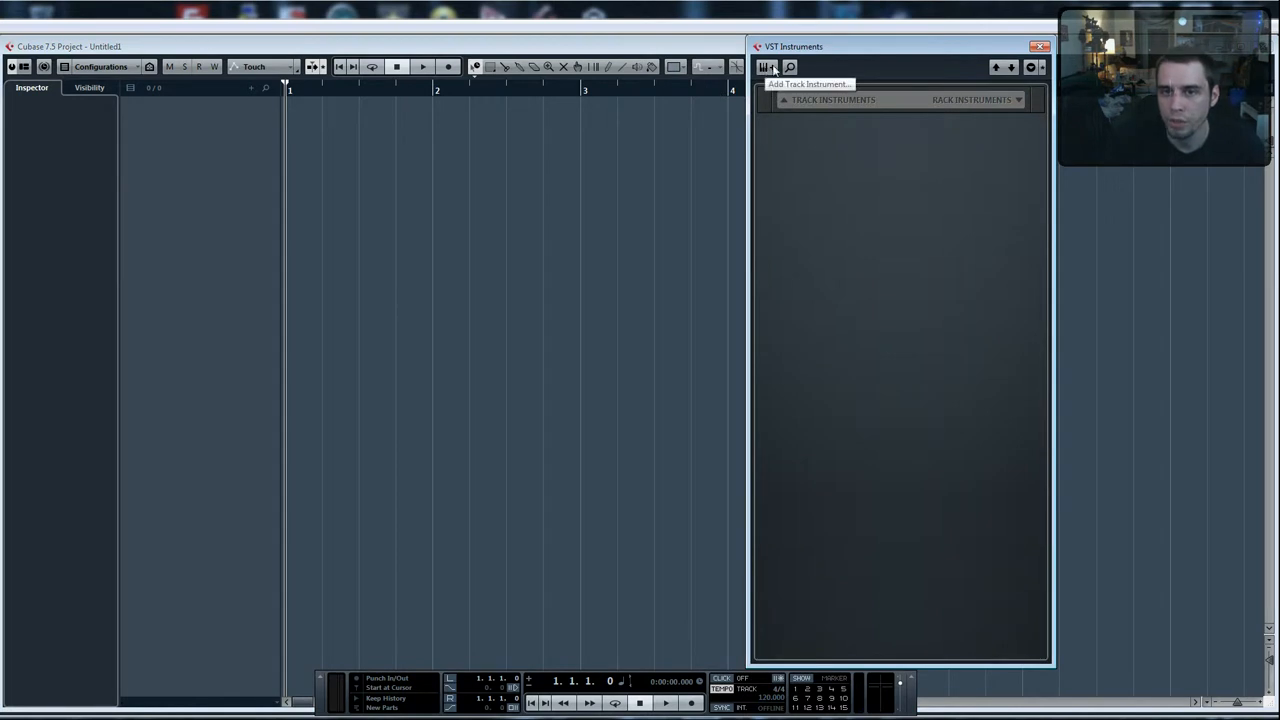
{"action": "left_click", "coordinate": [763, 68]}
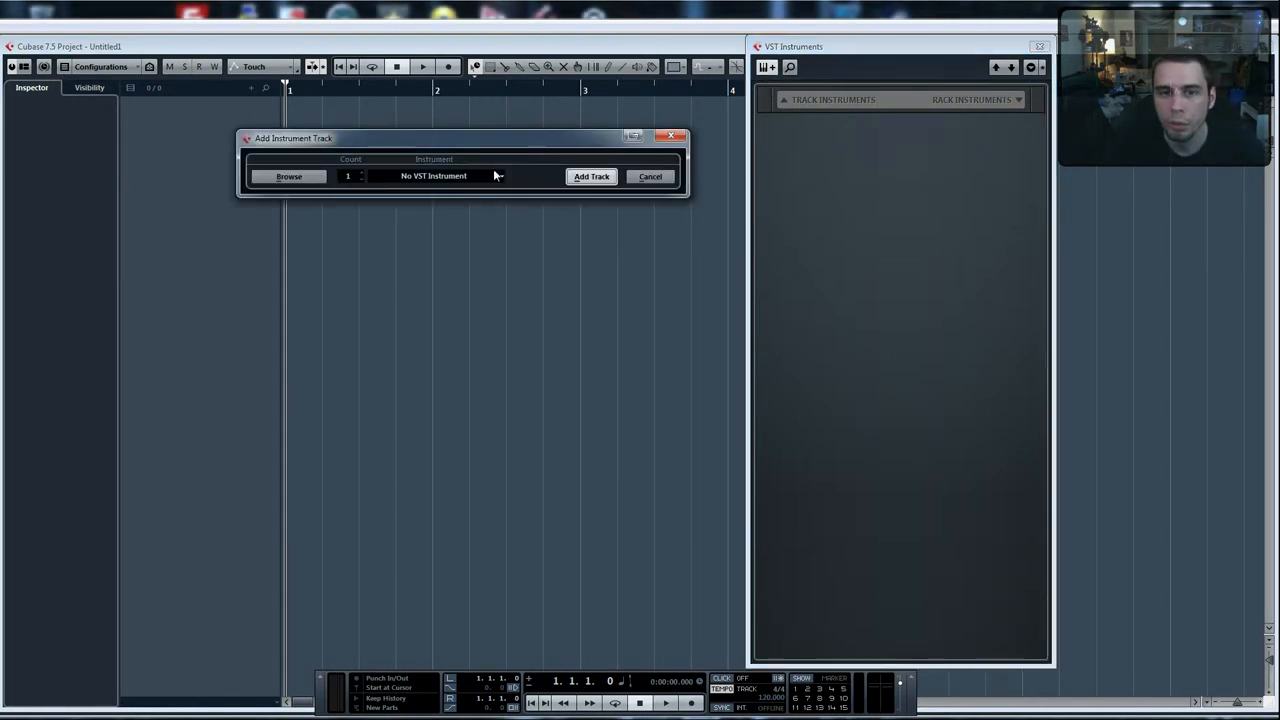
{"action": "left_click", "coordinate": [458, 178]}
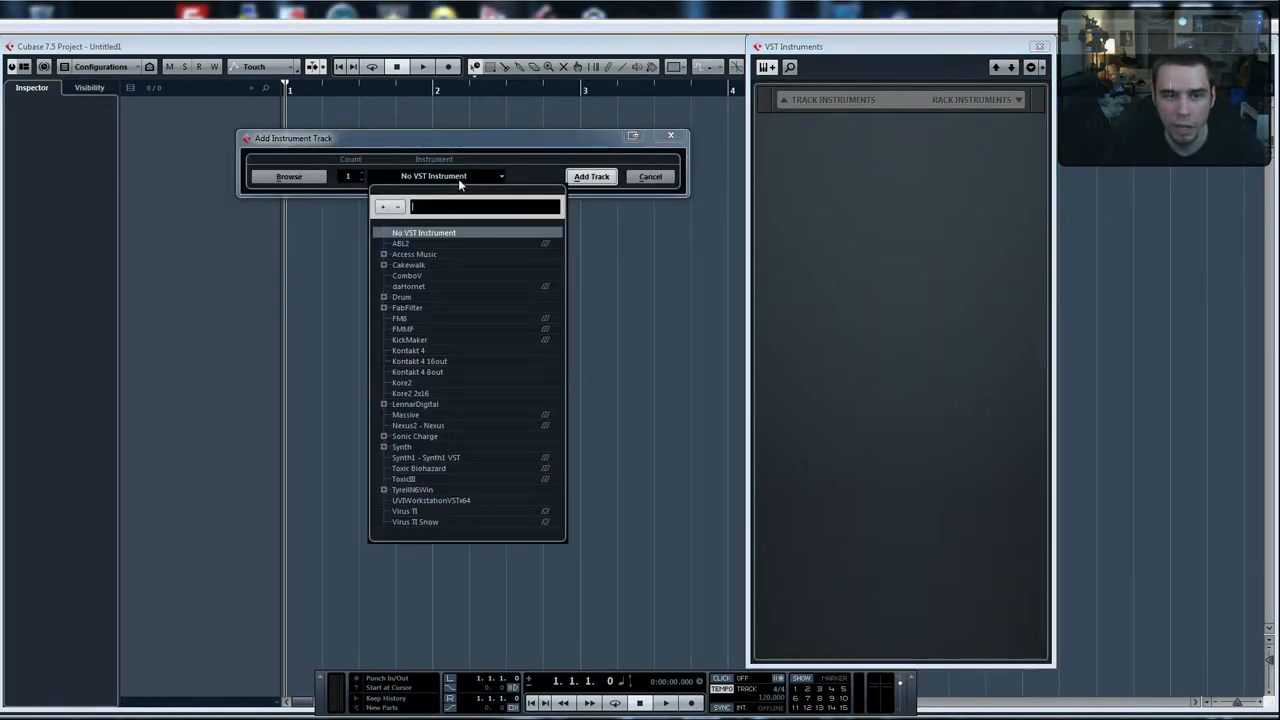
{"action": "left_click", "coordinate": [383, 254]}
{"action": "left_click", "coordinate": [451, 275]}
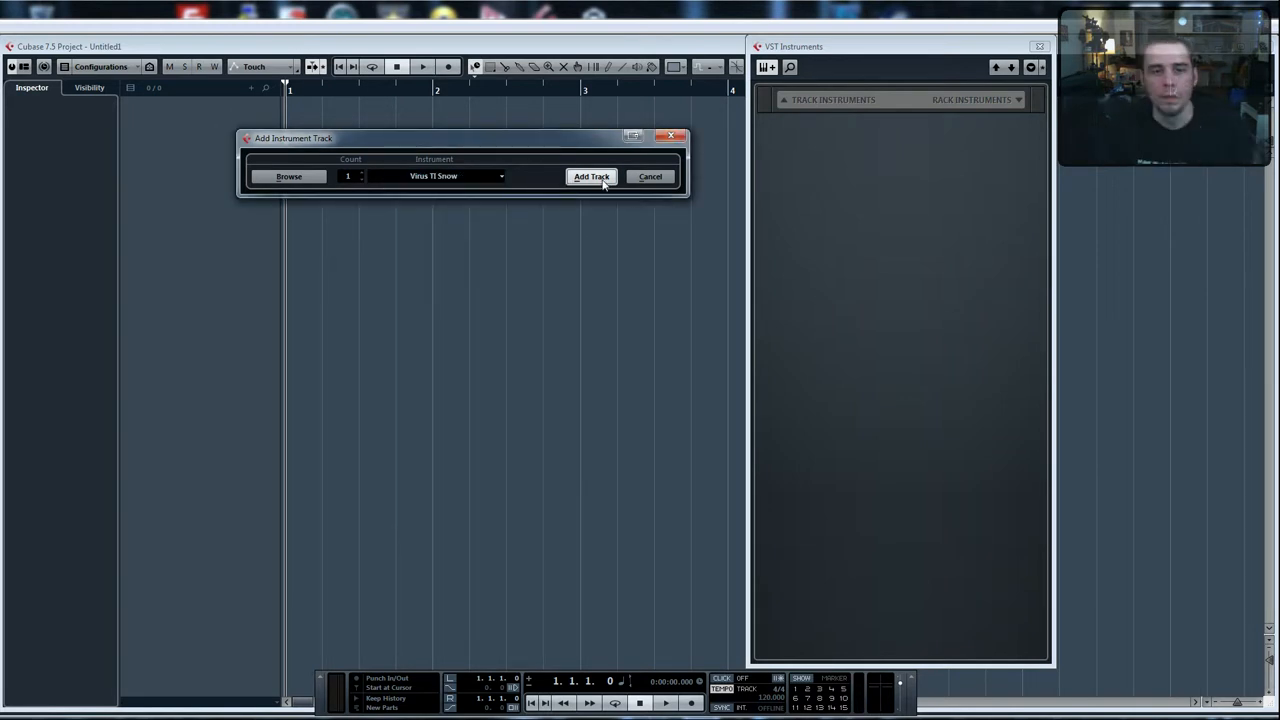
{"action": "left_click", "coordinate": [591, 177]}
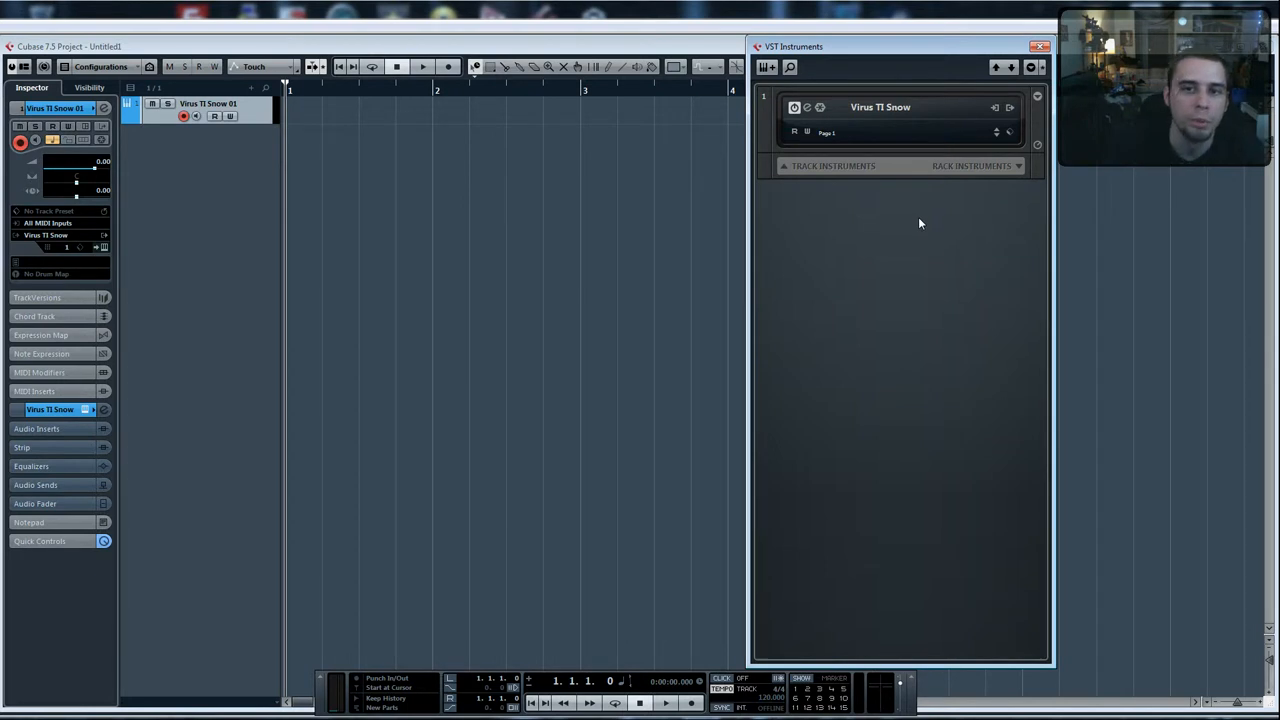
Open the Virus TI Snow editor, close the VST Instruments window, and load the HardOne HS patch into part 1
{"action": "left_click", "coordinate": [808, 108]}
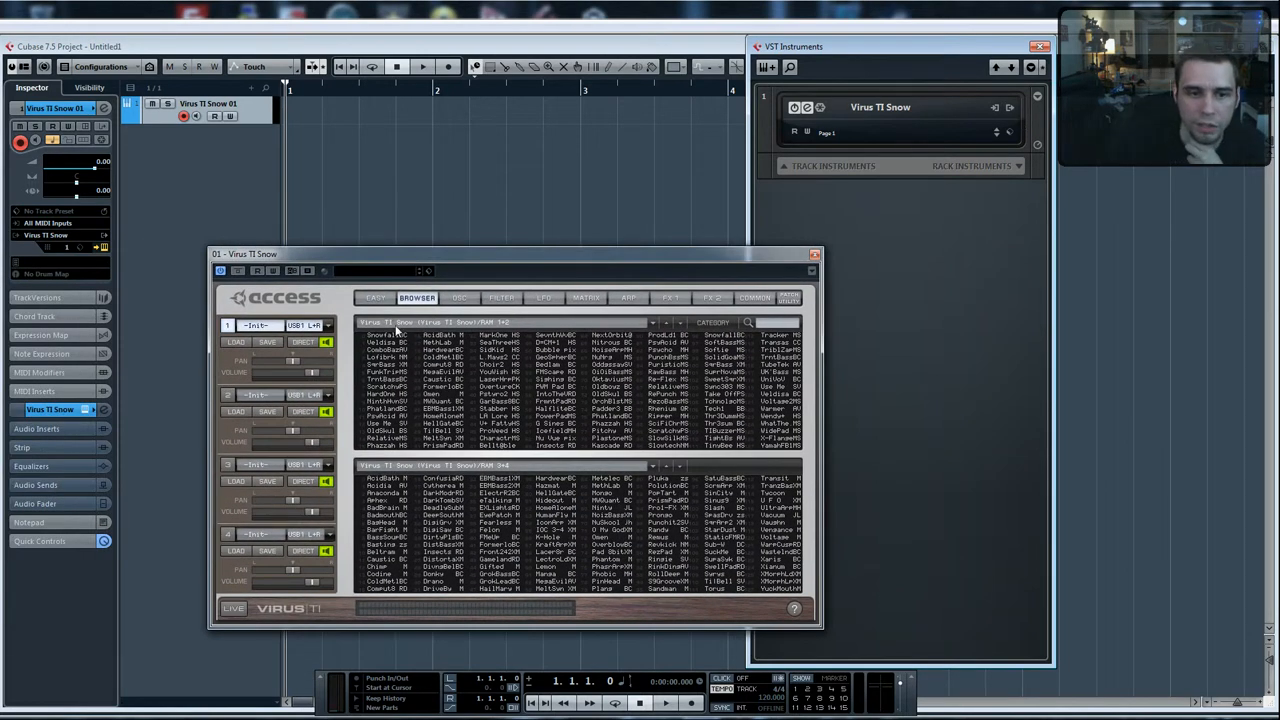
{"action": "left_click", "coordinate": [394, 365]}
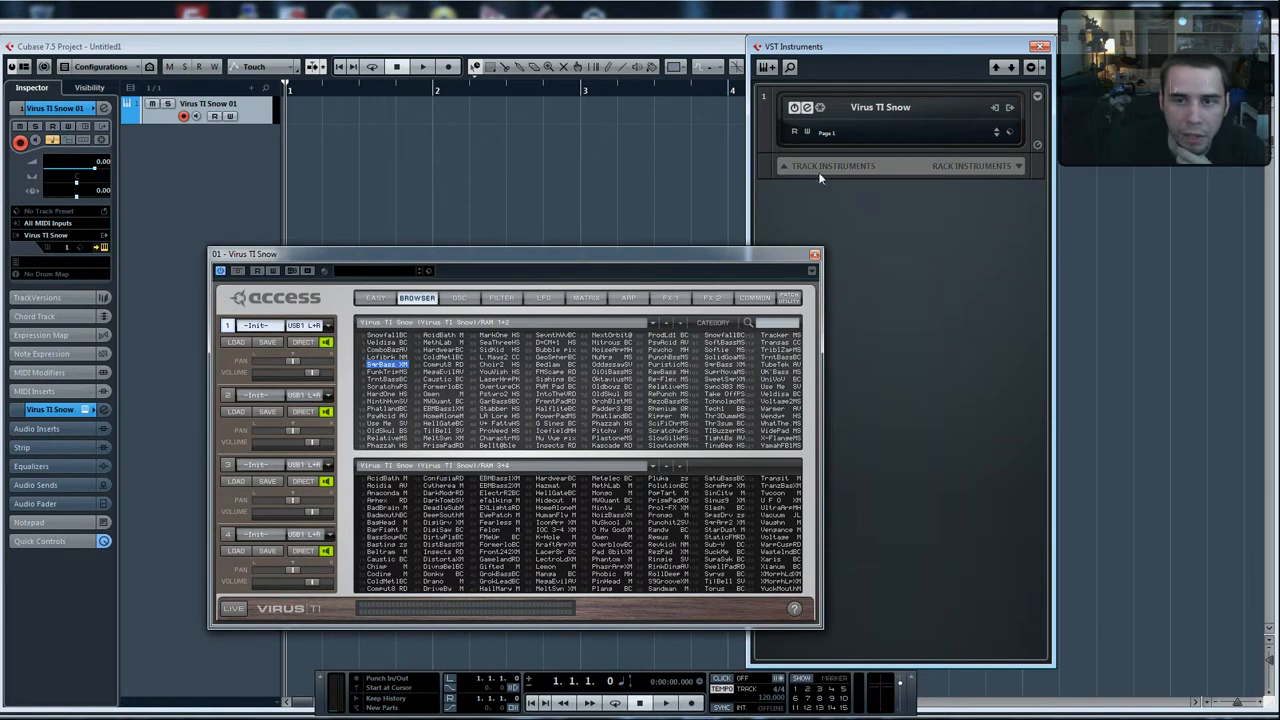
{"action": "left_click", "coordinate": [1040, 46]}
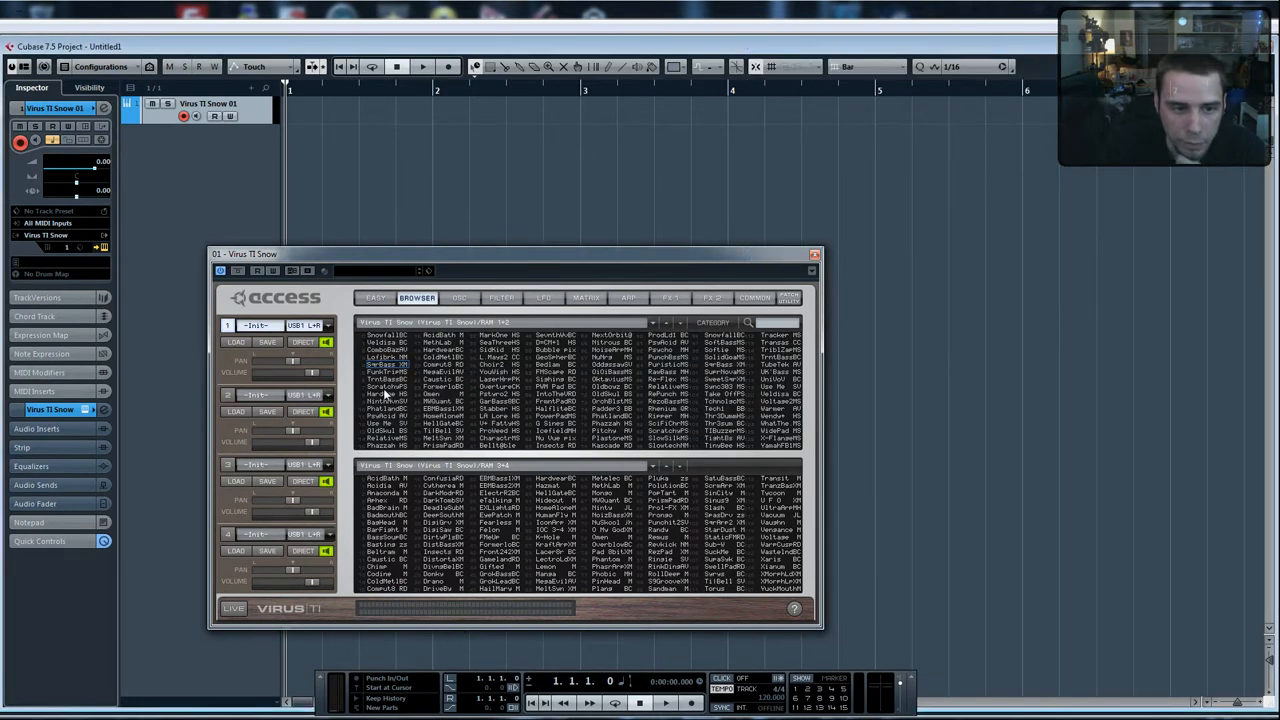
{"action": "double_click", "coordinate": [382, 364]}
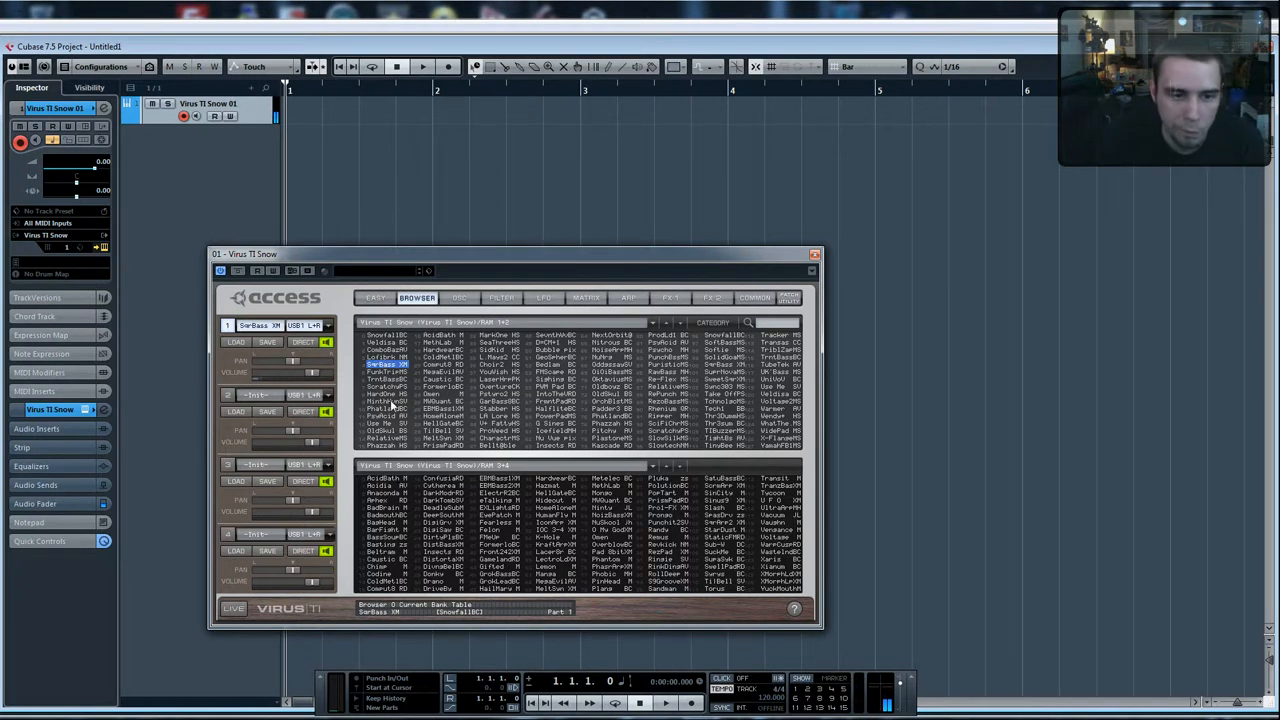
{"action": "left_click", "coordinate": [389, 395]}
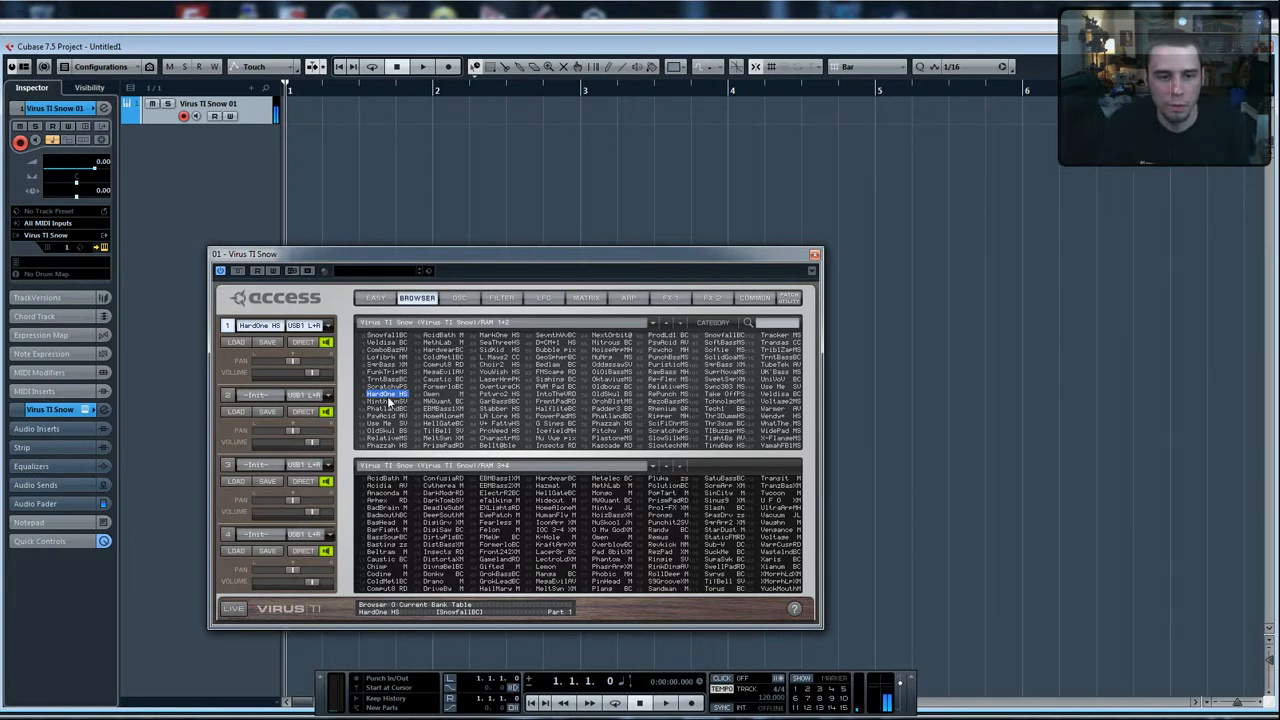
{"action": "left_click_drag", "start_coordinate": [441, 256], "coordinate": [676, 256]}
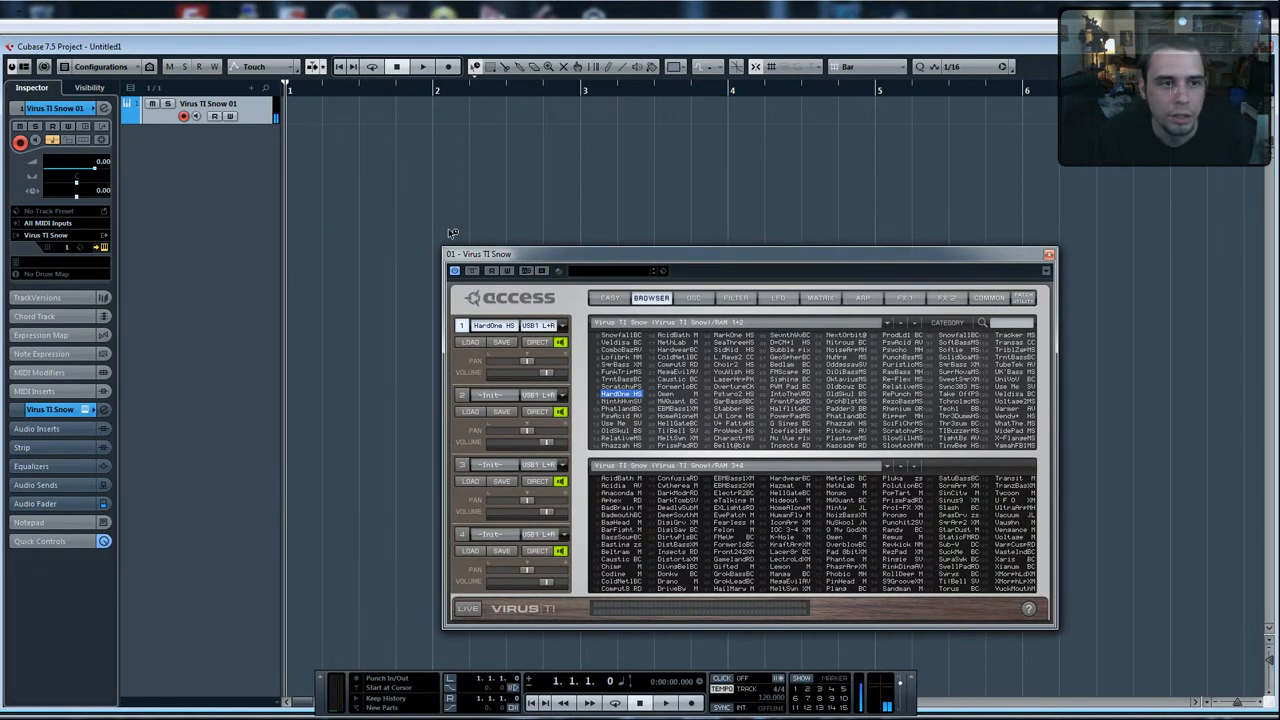
Draw a MIDI part from bar 1 to bar 5 on the Virus TI Snow 01 track and open it in the Key Editor
{"action": "left_click", "coordinate": [172, 128]}
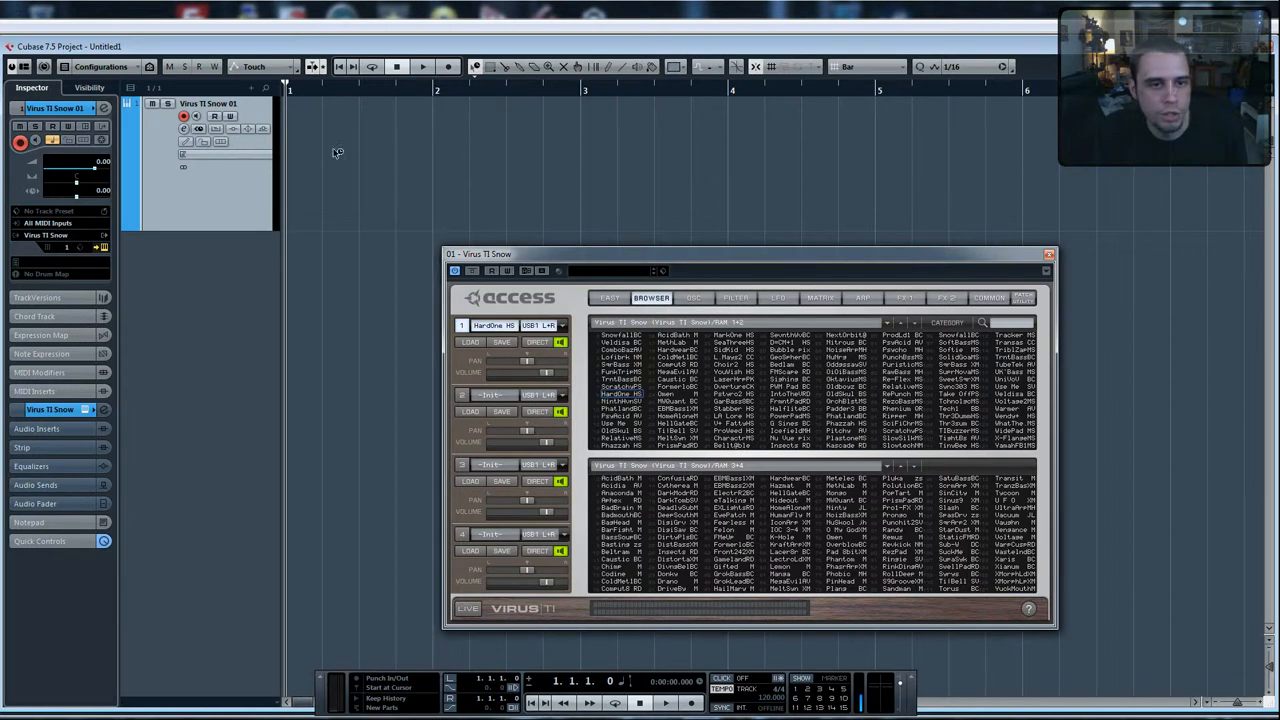
{"action": "left_click_drag", "start_coordinate": [300, 147], "coordinate": [872, 149]}
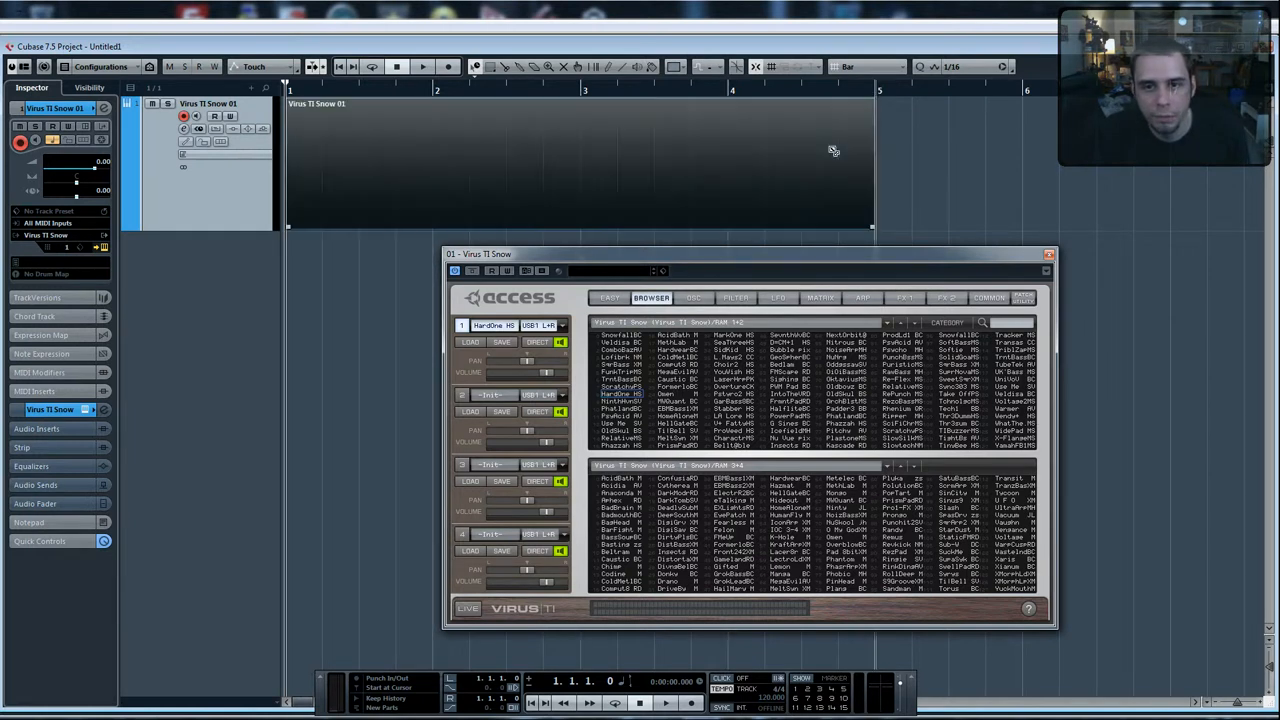
{"action": "double_click", "coordinate": [394, 139]}
{"action": "left_click_drag", "start_coordinate": [662, 264], "coordinate": [817, 71]}
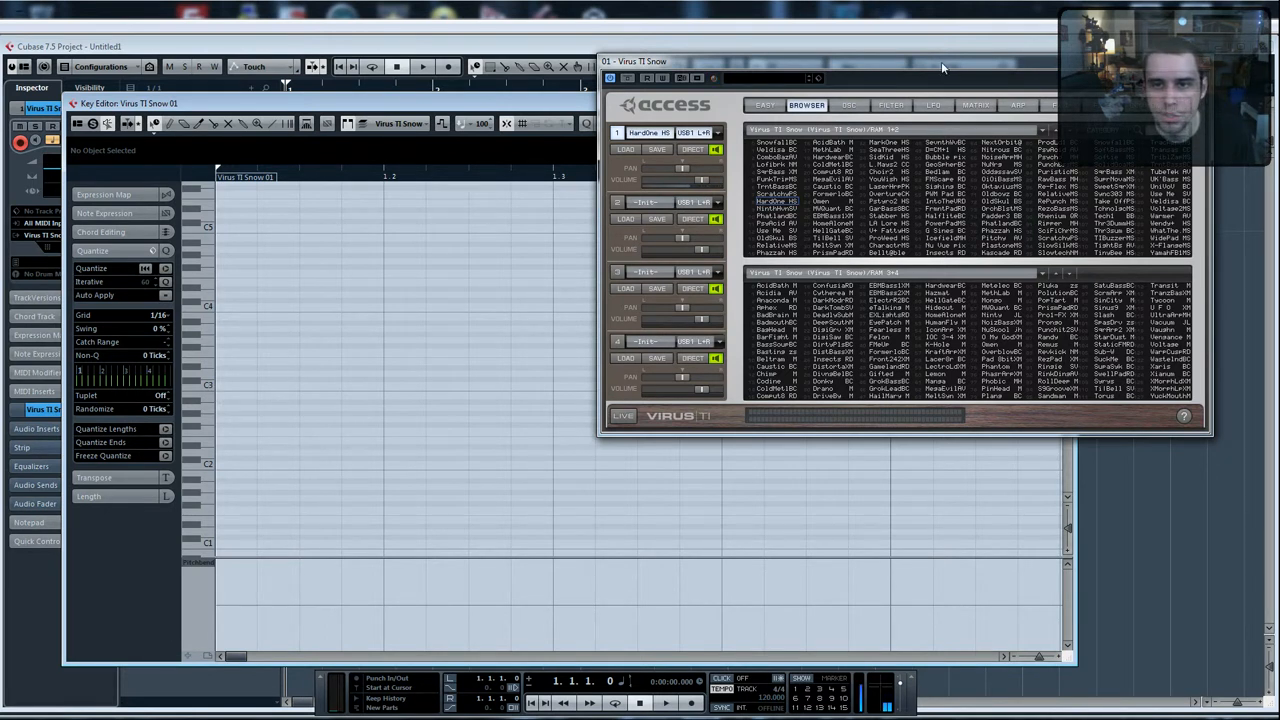
{"action": "left_click_drag", "start_coordinate": [940, 67], "coordinate": [1279, 214]}
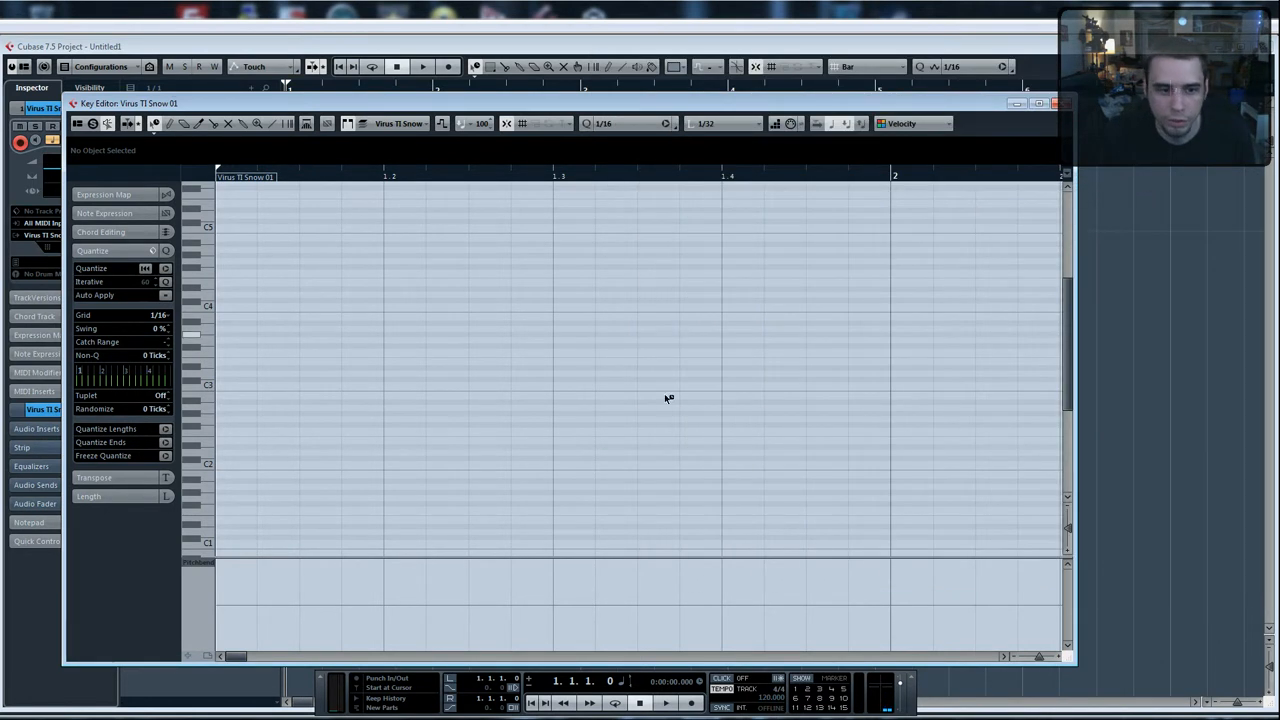
Draw the upper melody line: C3 across bar 1, followed by half-bar F3 and D3 notes in bar 2
{"action": "left_click_drag", "start_coordinate": [226, 384], "coordinate": [562, 380]}
{"action": "key", "text": "g"}
{"action": "key", "text": "g"}
{"action": "key", "text": "g"}
{"action": "key", "text": "g"}
{"action": "key", "text": "g"}
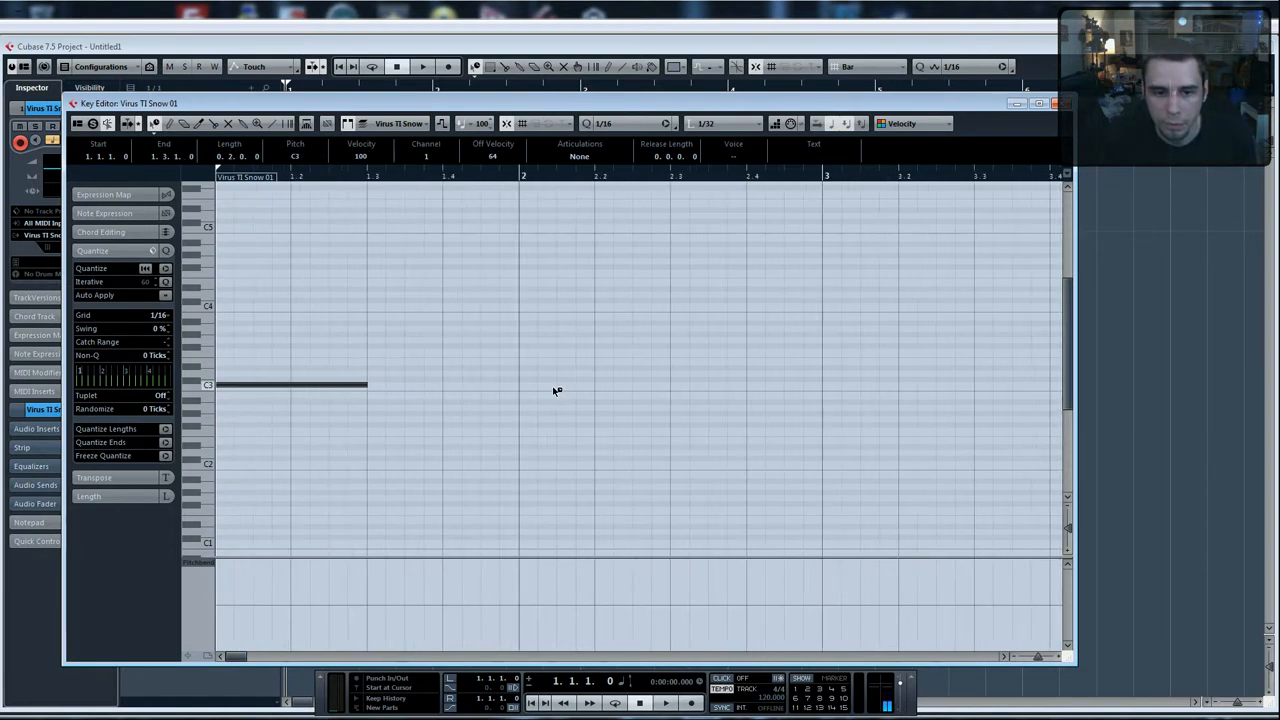
{"action": "mouse_move", "coordinate": [344, 388]}
{"action": "left_mouse_down"}
{"action": "mouse_move", "coordinate": [455, 396]}
{"action": "mouse_move", "coordinate": [491, 350]}
{"action": "mouse_move", "coordinate": [731, 374]}
{"action": "mouse_move", "coordinate": [715, 372]}
{"action": "left_mouse_up"}
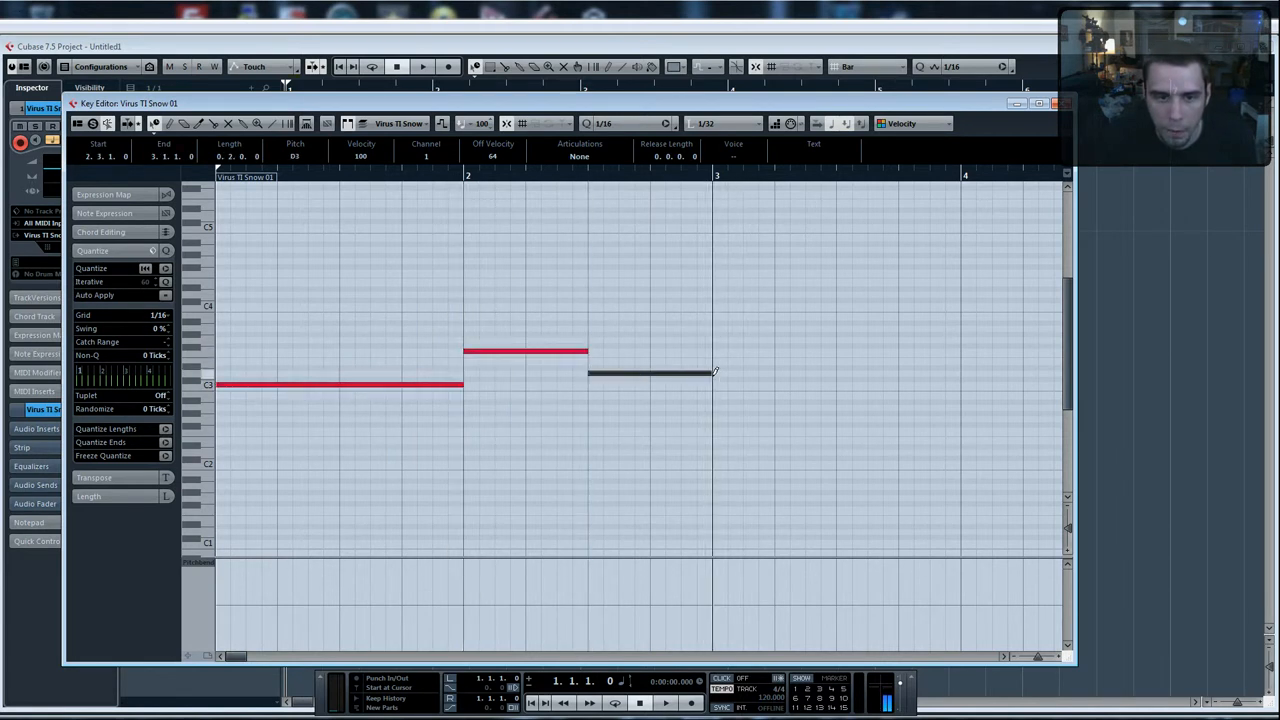
Draw the bass line with C2 across bar 1 and half-bar G#1 and A#1 notes in bar 2, and play it back
{"action": "mouse_move", "coordinate": [218, 463]}
{"action": "left_mouse_down"}
{"action": "mouse_move", "coordinate": [457, 462]}
{"action": "mouse_move", "coordinate": [506, 482]}
{"action": "mouse_move", "coordinate": [591, 488]}
{"action": "mouse_move", "coordinate": [712, 481]}
{"action": "left_mouse_up"}
{"action": "key", "text": "space"}
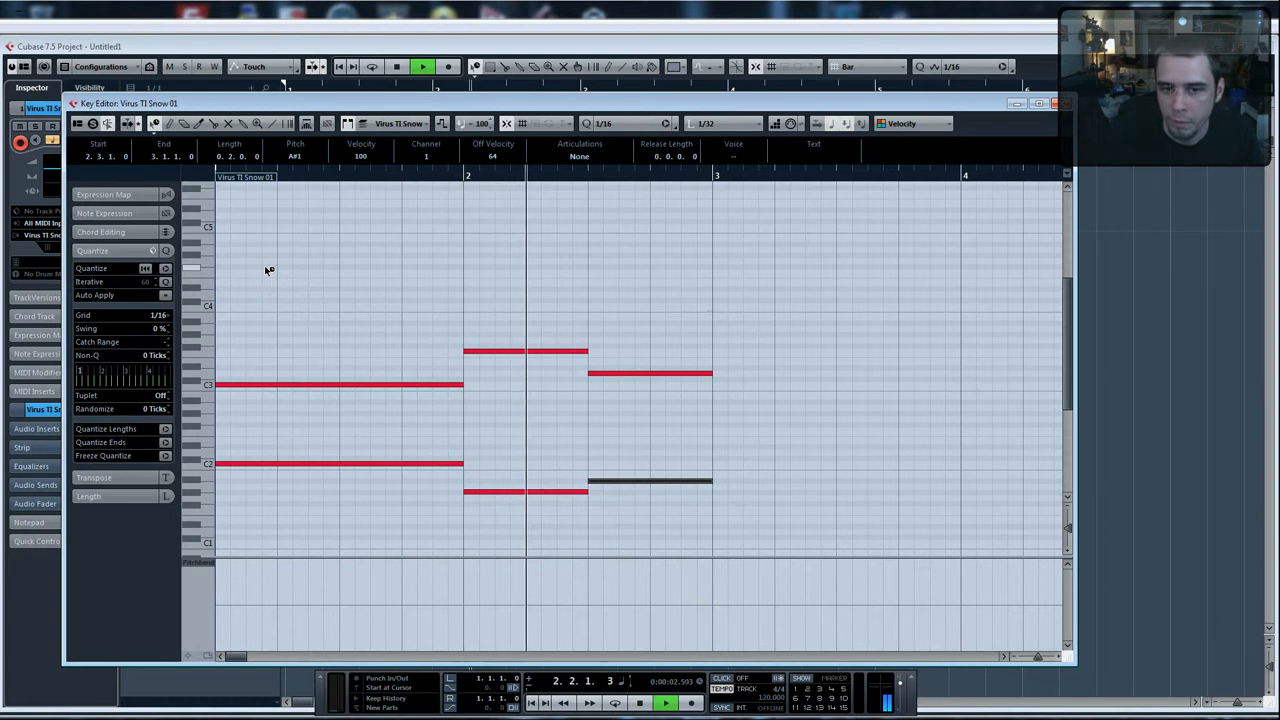
{"action": "key", "text": "space"}
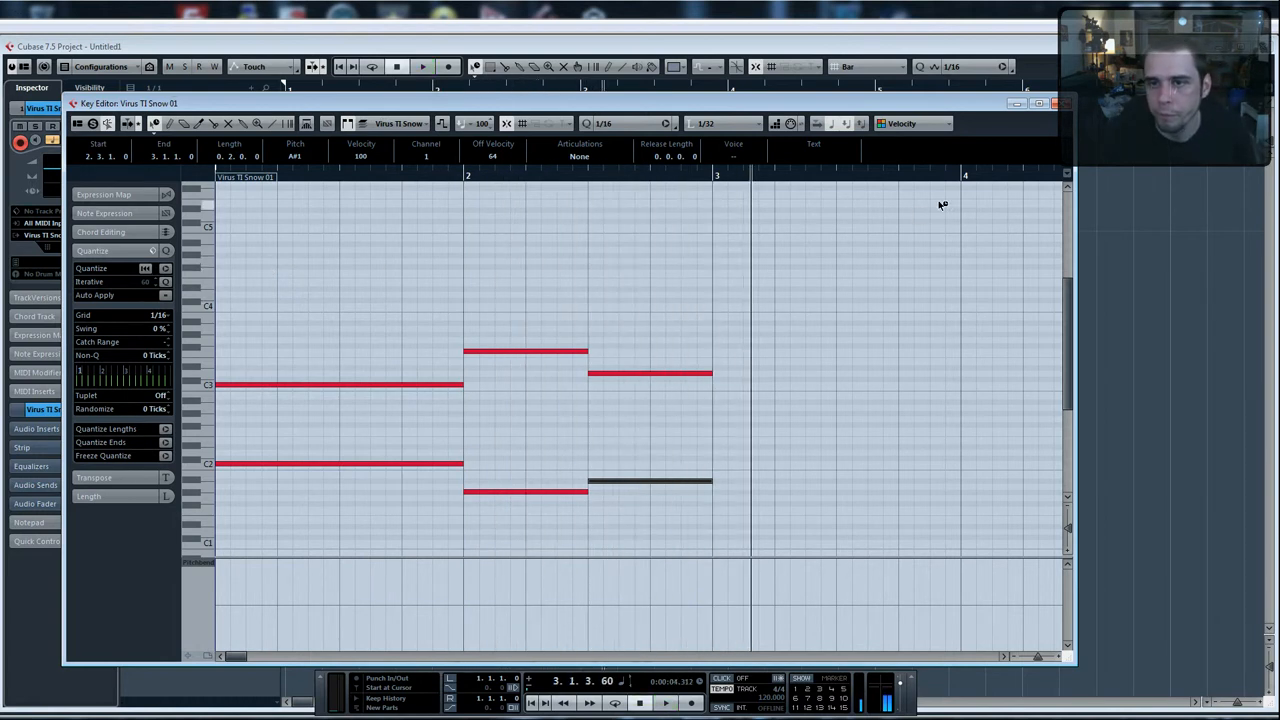
Copy all the notes of the first two bars to bar 3 and put the Key Editor away
{"action": "key", "text": "ctrl+a"}
{"action": "key", "text": "ctrl+c"}
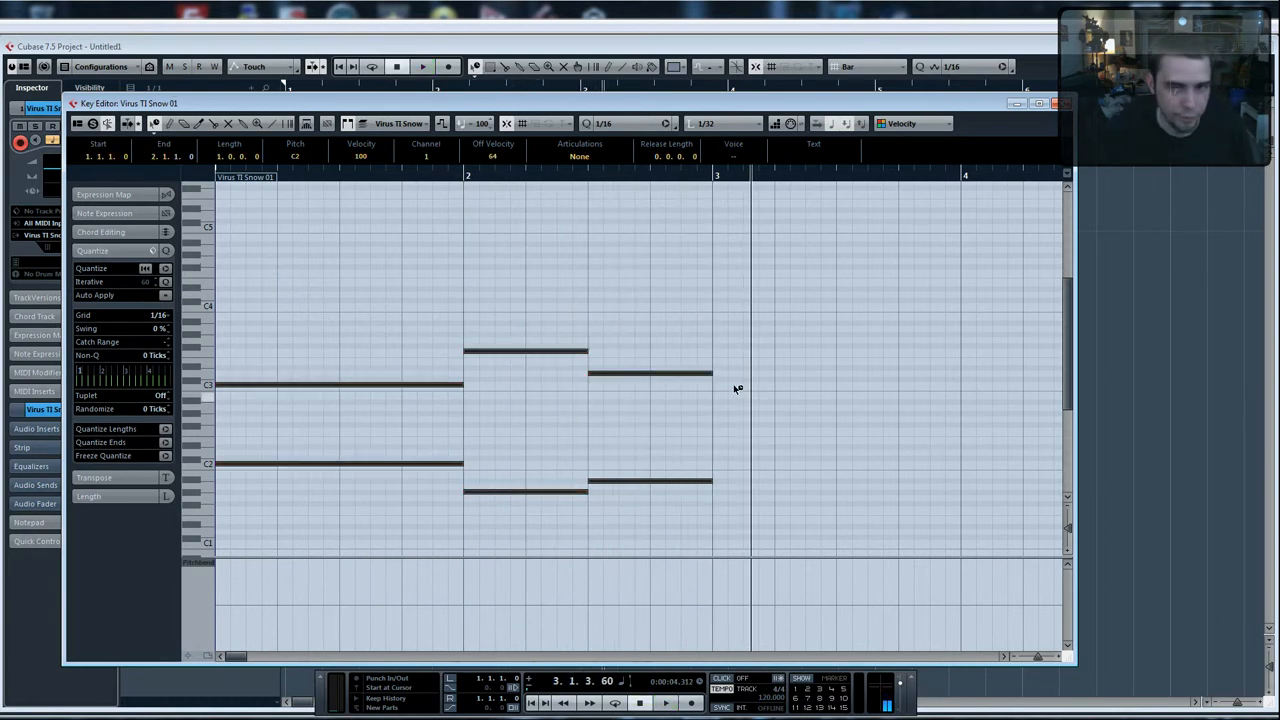
{"action": "left_click", "coordinate": [714, 180]}
{"action": "key", "text": "ctrl+v"}
{"action": "key", "text": "g"}
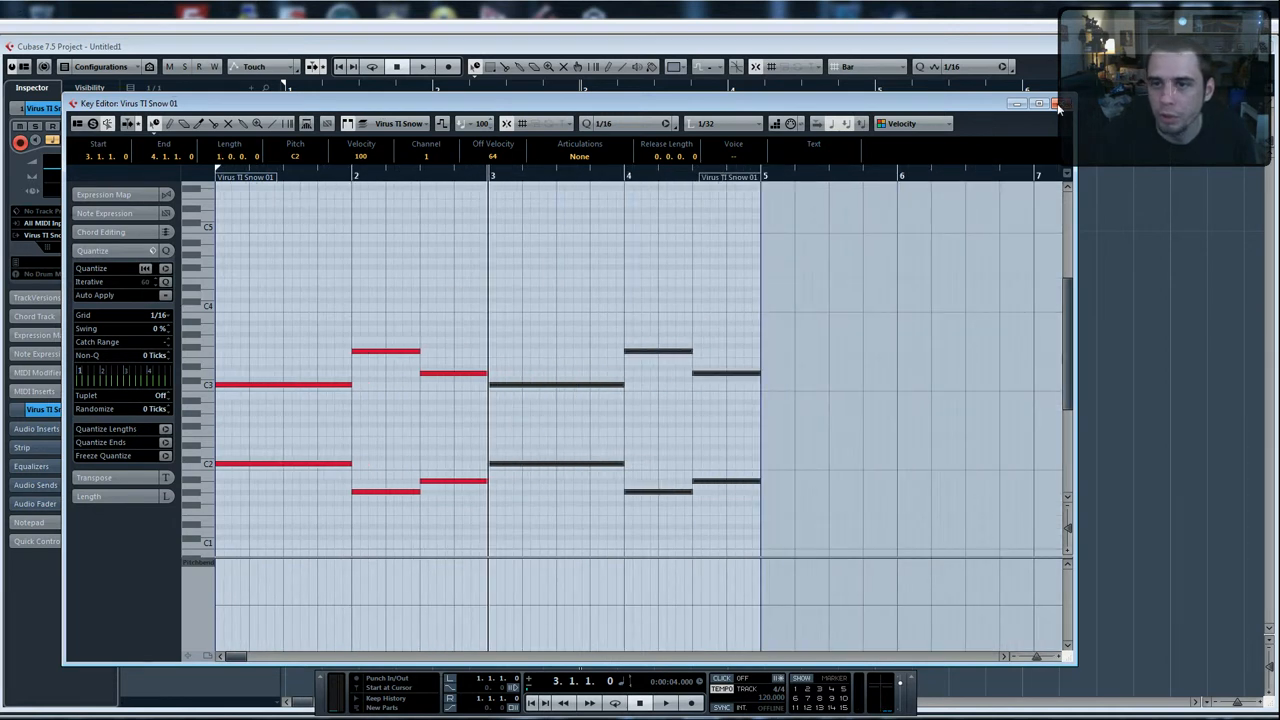
{"action": "left_click_drag", "start_coordinate": [946, 106], "coordinate": [912, 108]}
{"action": "left_click", "coordinate": [1021, 105]}
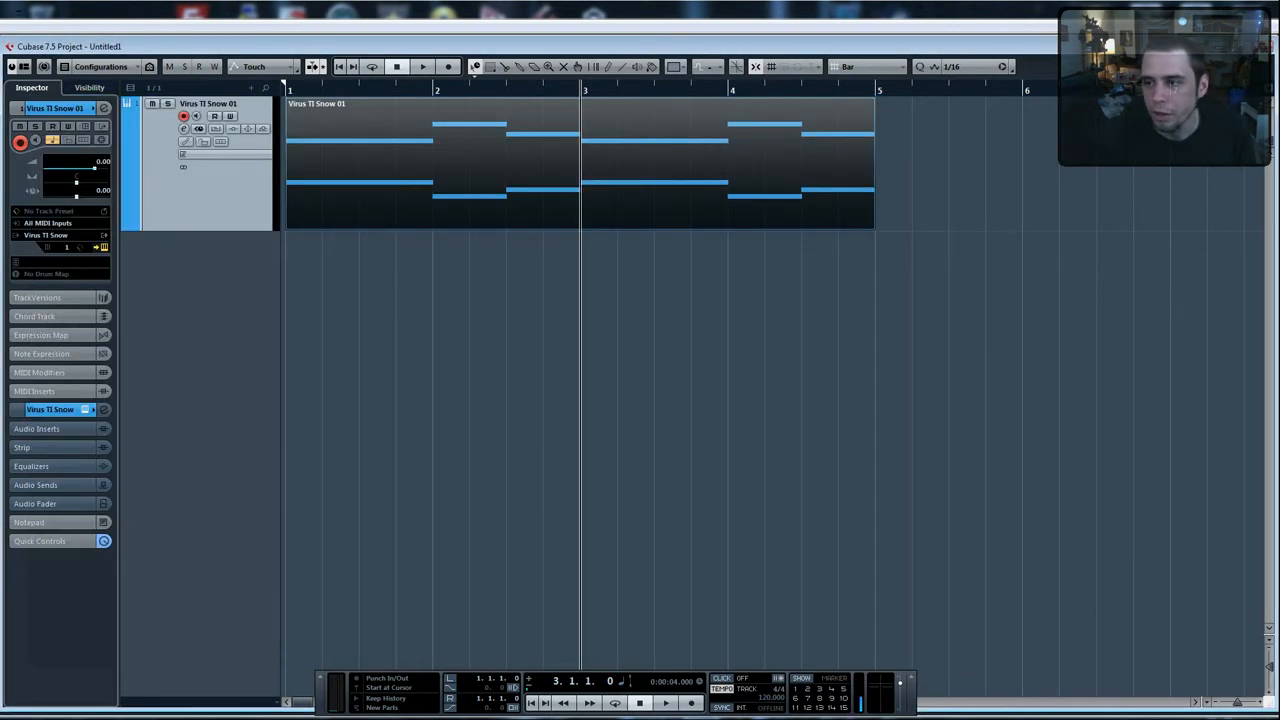
Bring the Virus TI Snow editor back into view and add one MIDI track named TI2
{"action": "left_click_drag", "start_coordinate": [1279, 190], "coordinate": [689, 246]}
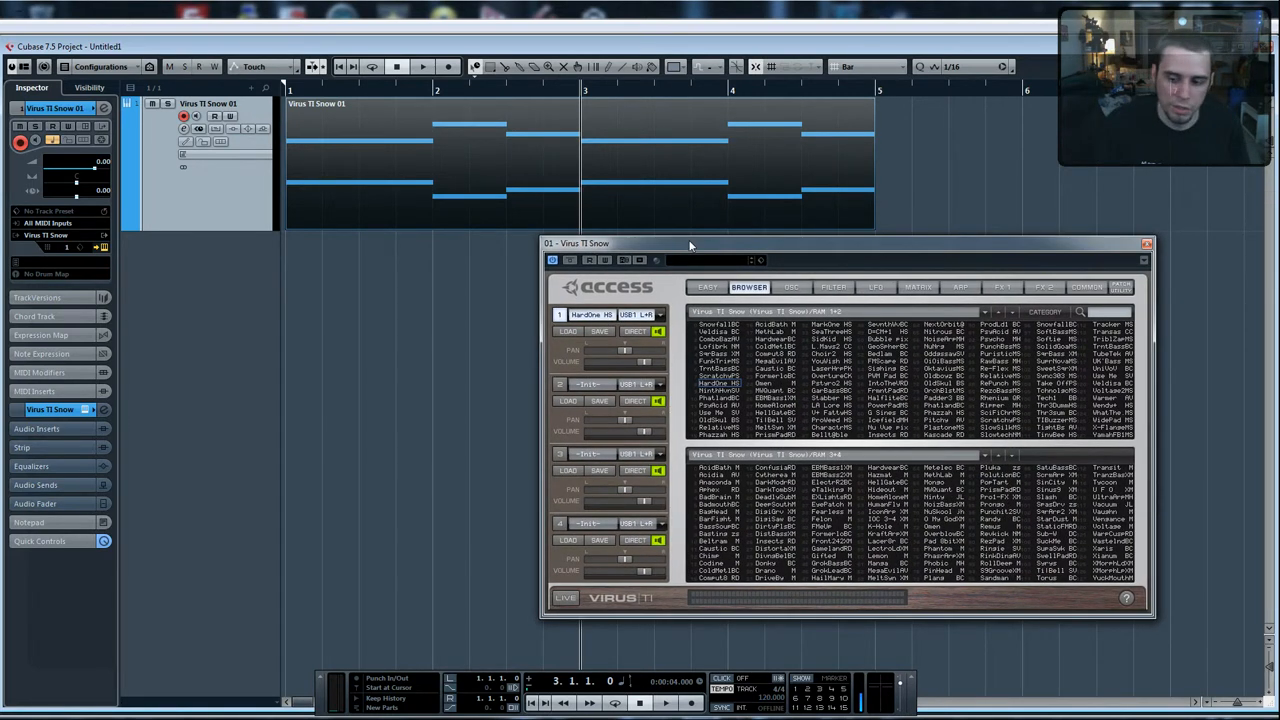
{"action": "left_click_drag", "start_coordinate": [689, 245], "coordinate": [733, 247]}
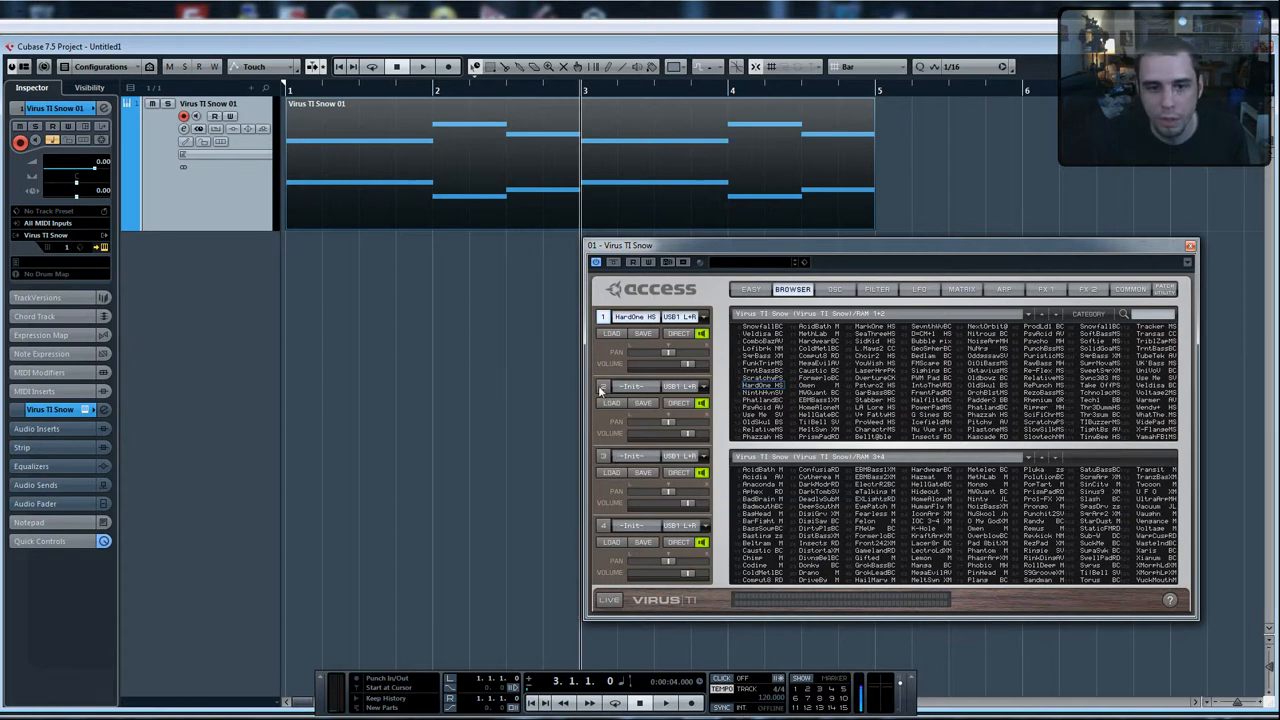
{"action": "right_click", "coordinate": [169, 256]}
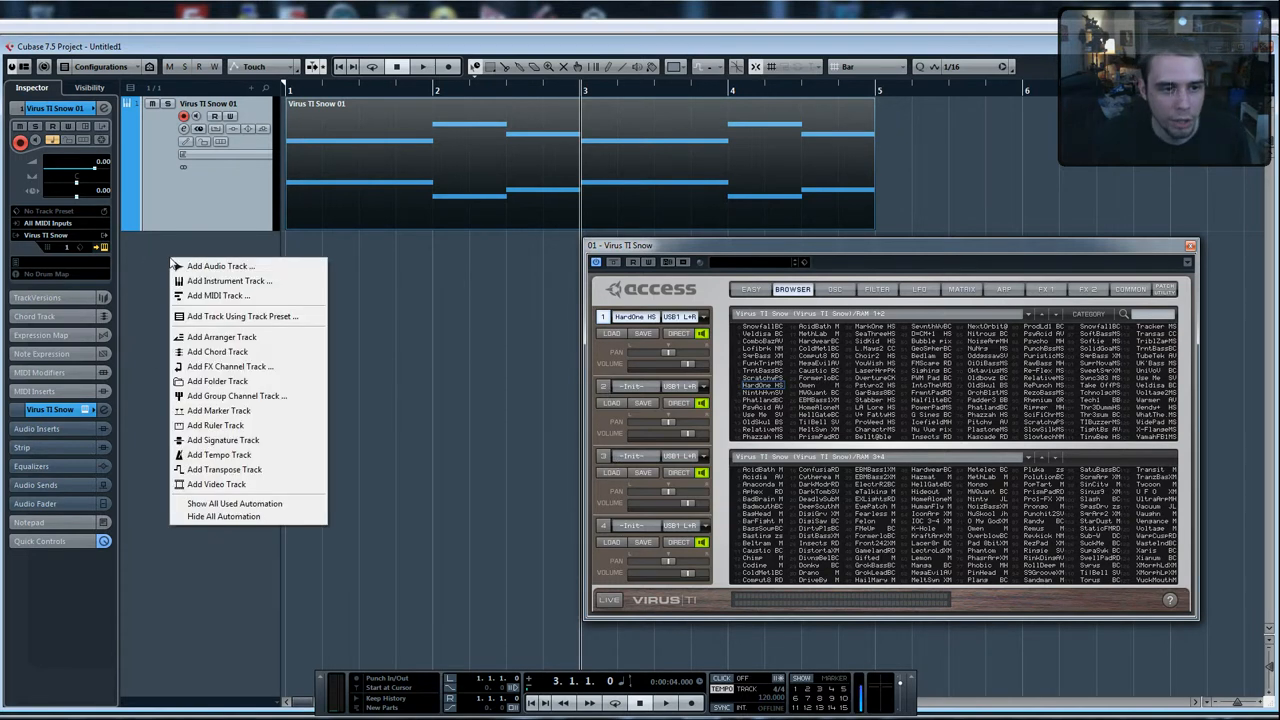
{"action": "left_click", "coordinate": [225, 296]}
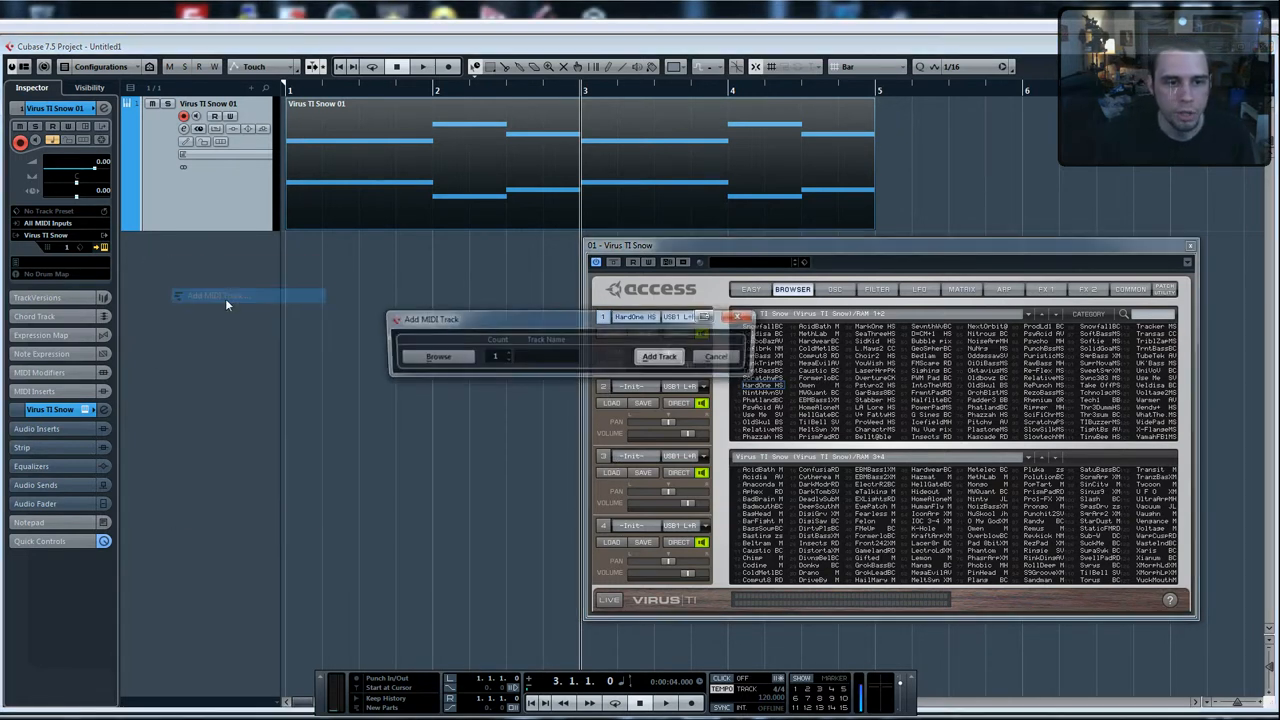
{"action": "left_click", "coordinate": [541, 354]}
{"action": "type", "text": "TI2"}
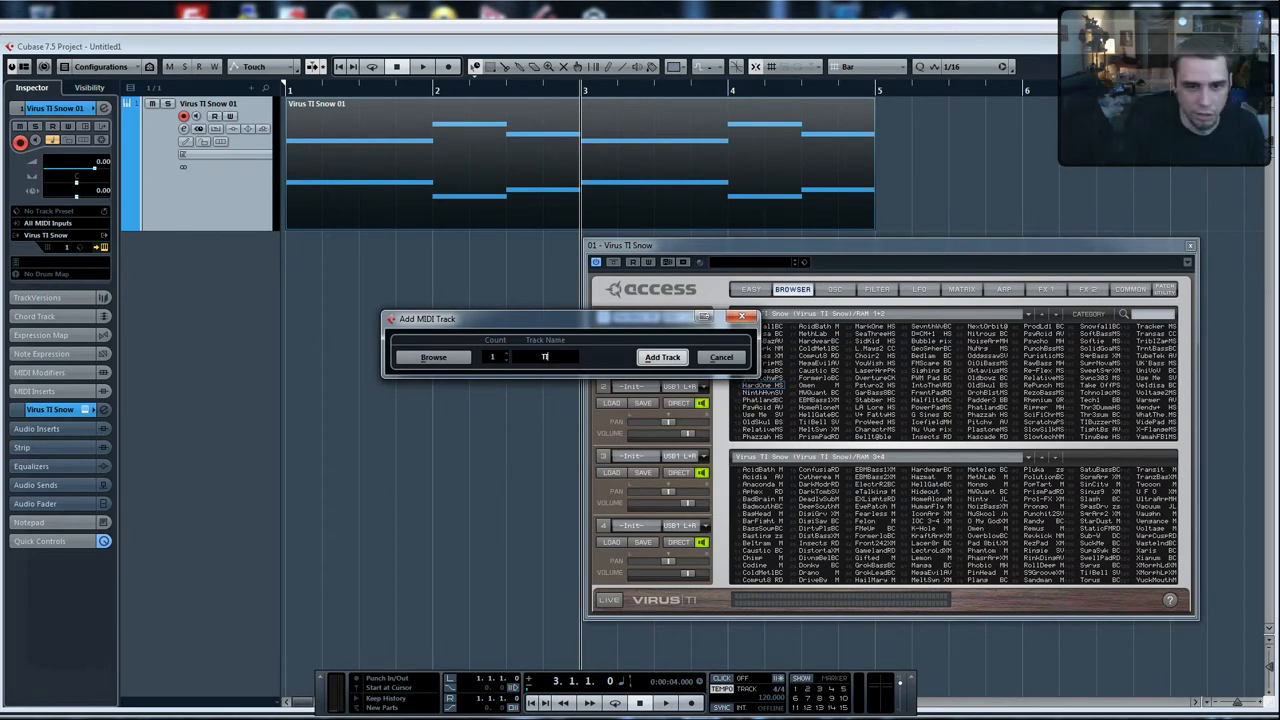
{"action": "left_click", "coordinate": [662, 358]}
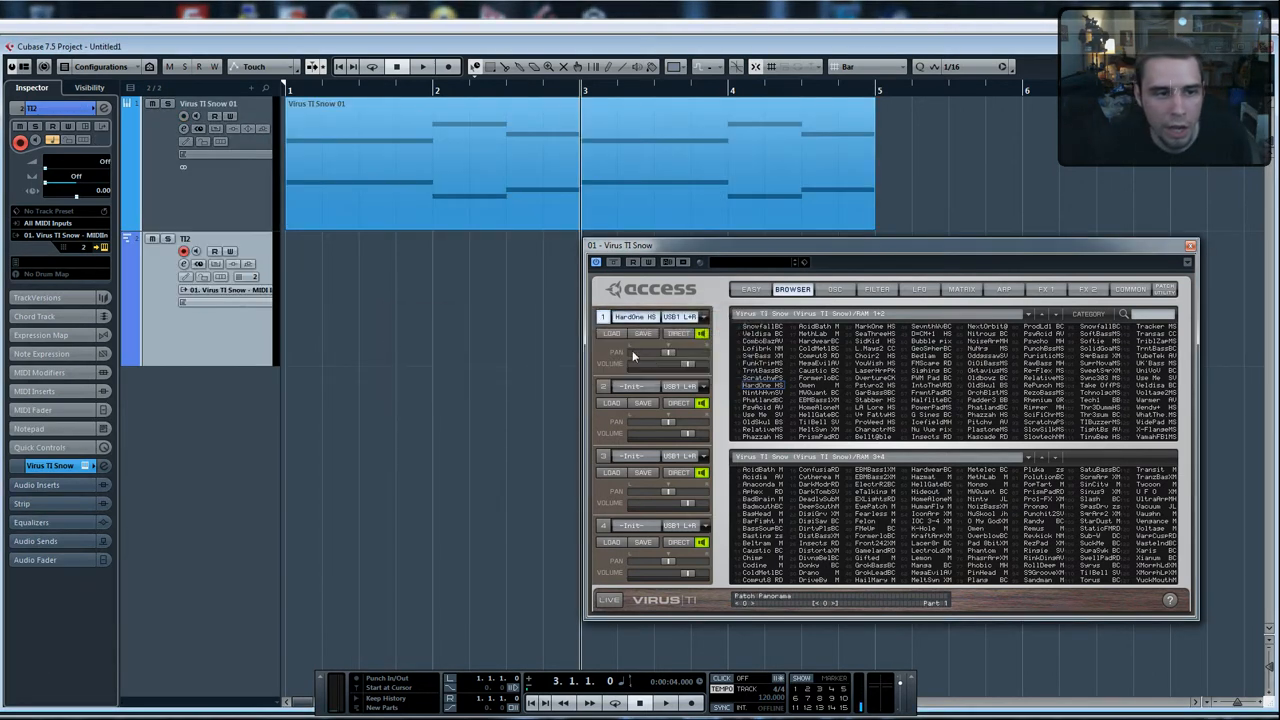
Route the TI2 track's MIDI output to 01. Virus TI Snow - MIDI In and compare its channel with the first track's
{"action": "left_click", "coordinate": [70, 236]}
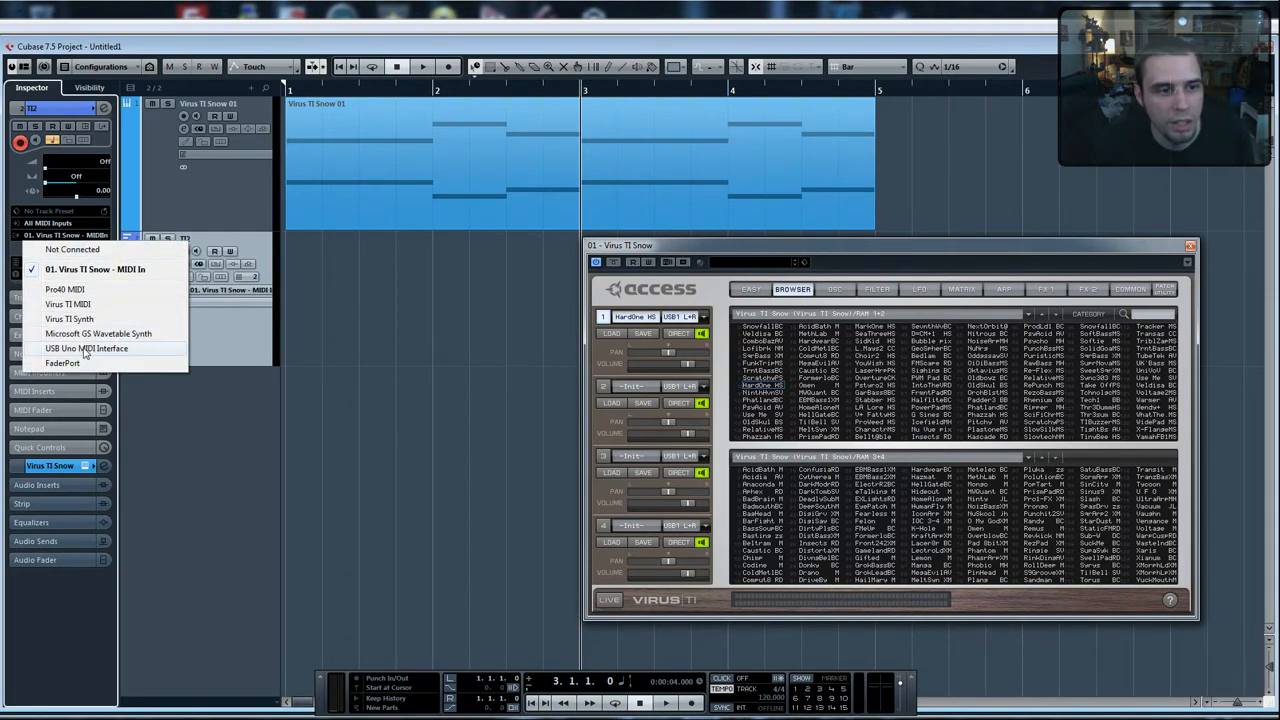
{"action": "left_click", "coordinate": [155, 271]}
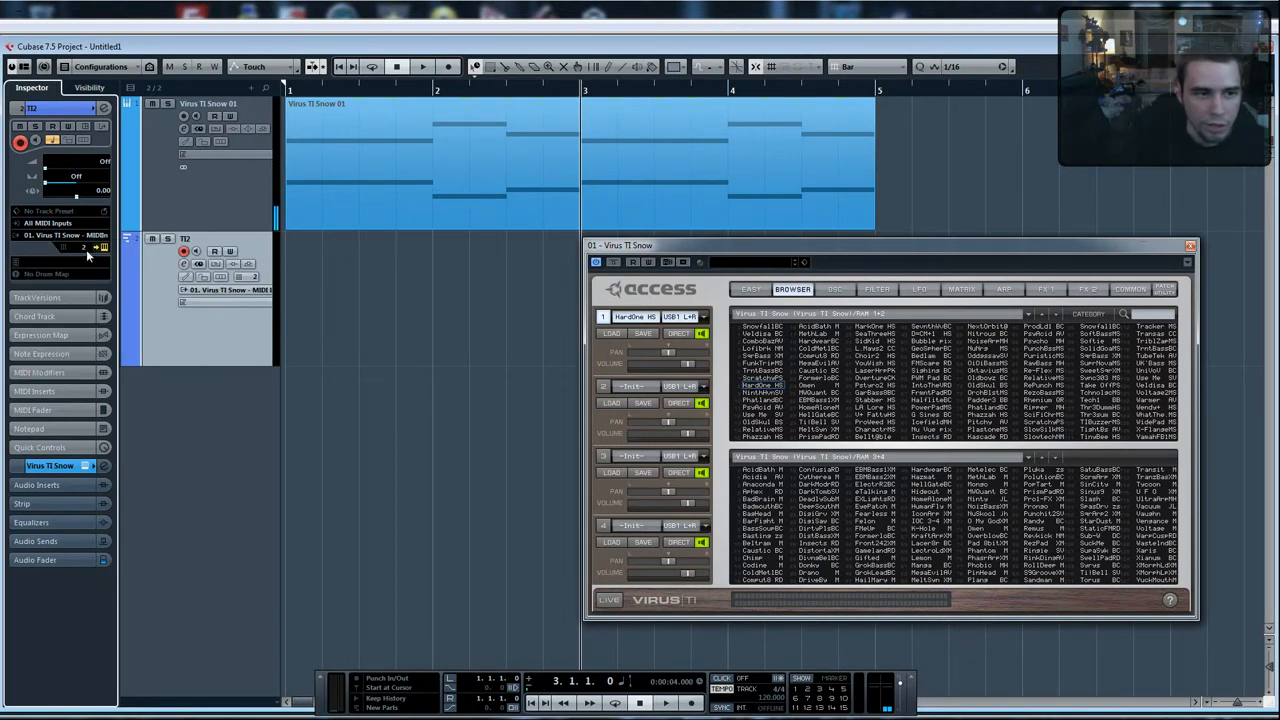
{"action": "left_click", "coordinate": [195, 208]}
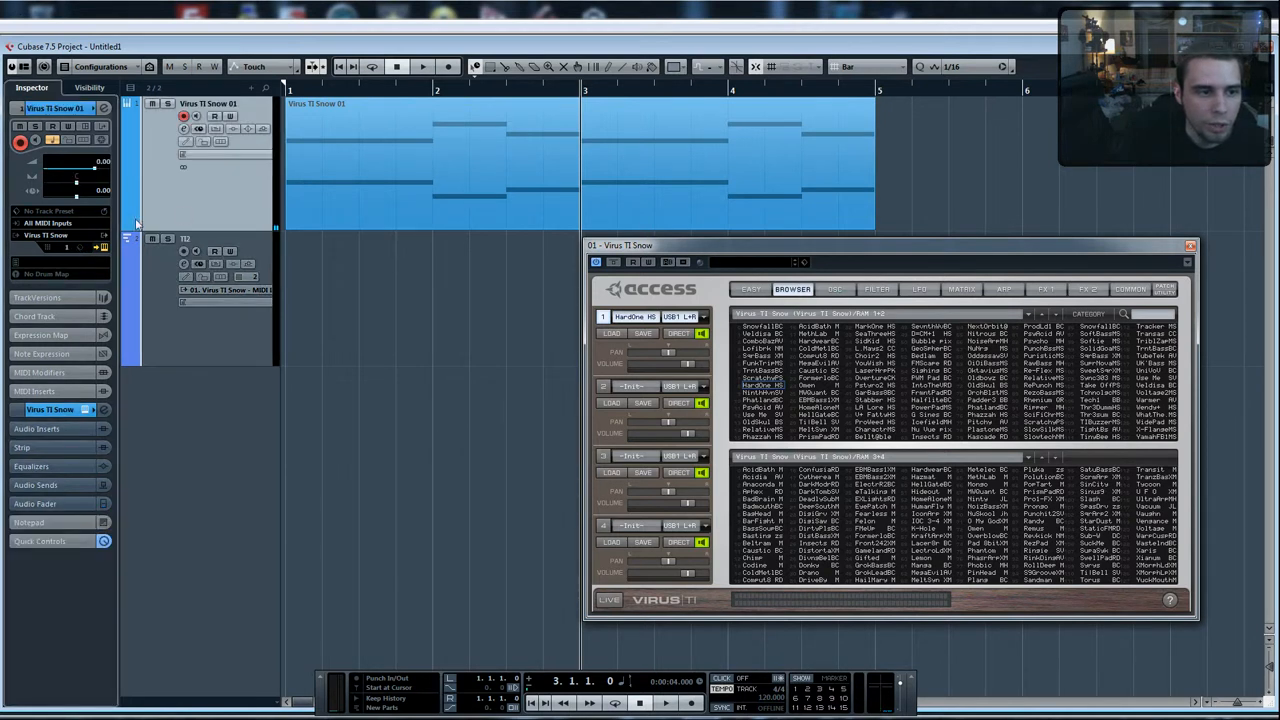
{"action": "left_click", "coordinate": [190, 337]}
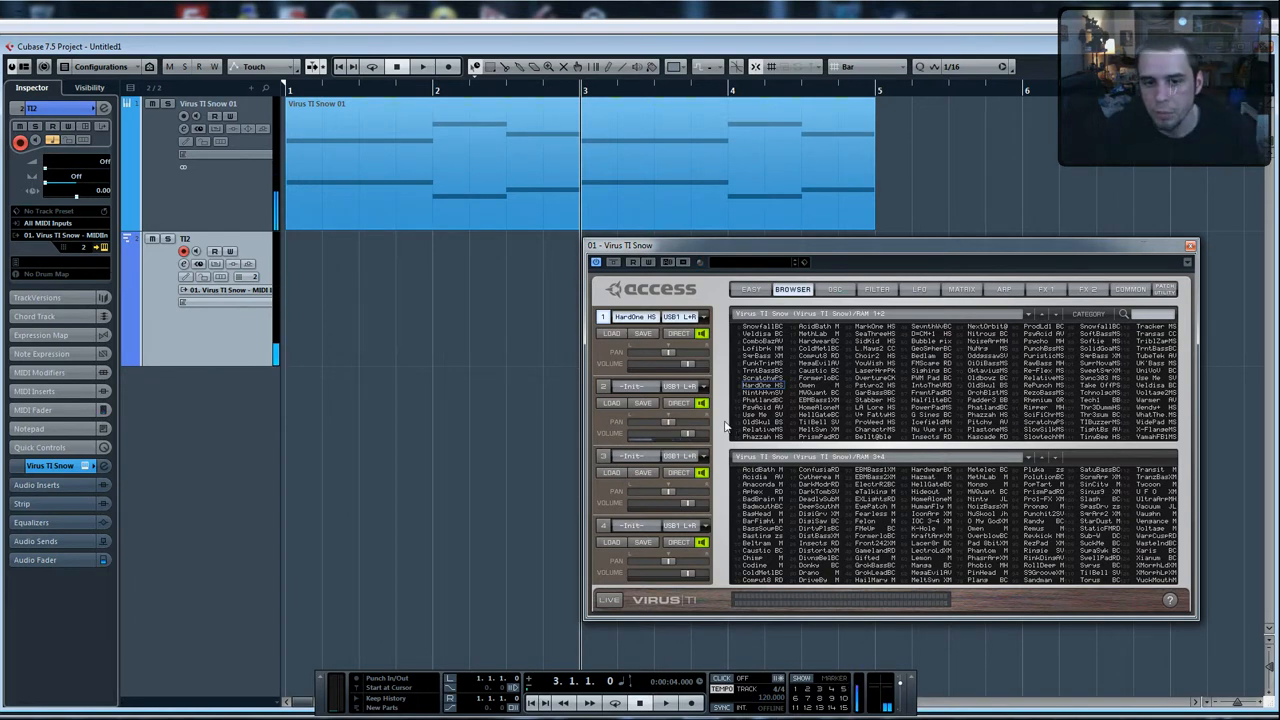
Select the TI2 track and load the PsyAcid AV patch into part 2 of the Virus TI Snow
{"action": "left_click", "coordinate": [207, 226]}
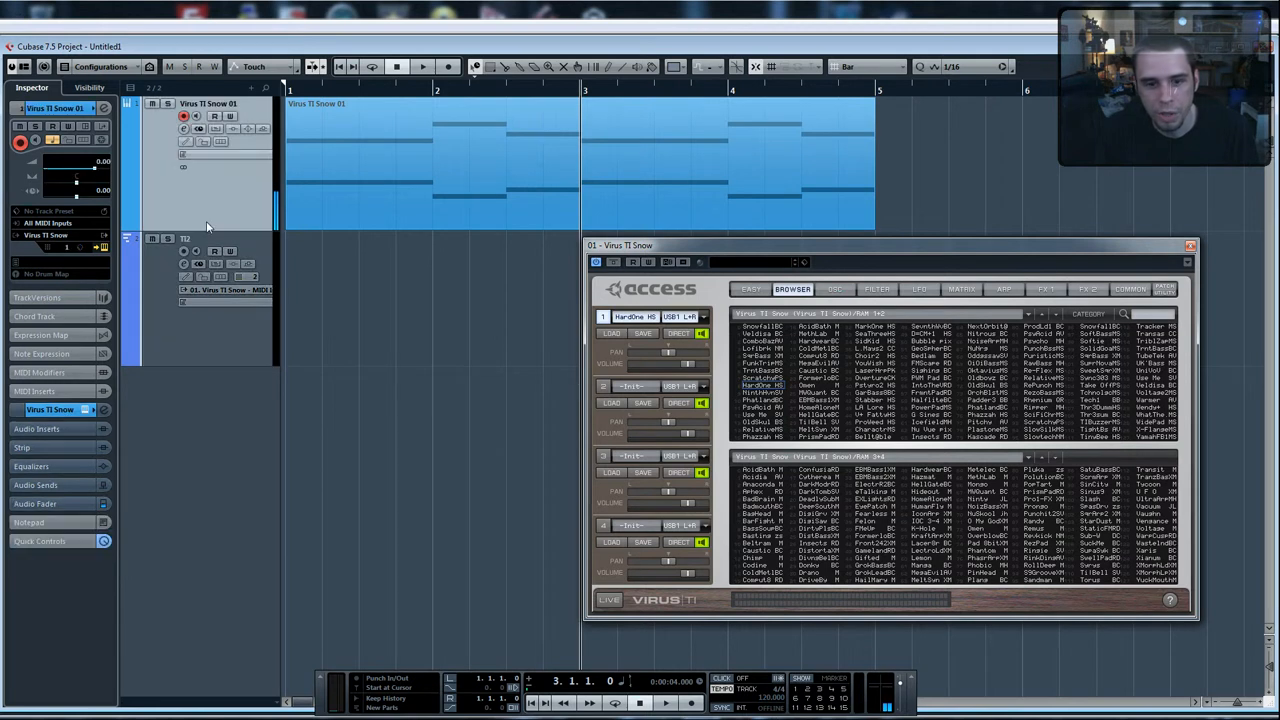
{"action": "left_click", "coordinate": [224, 346]}
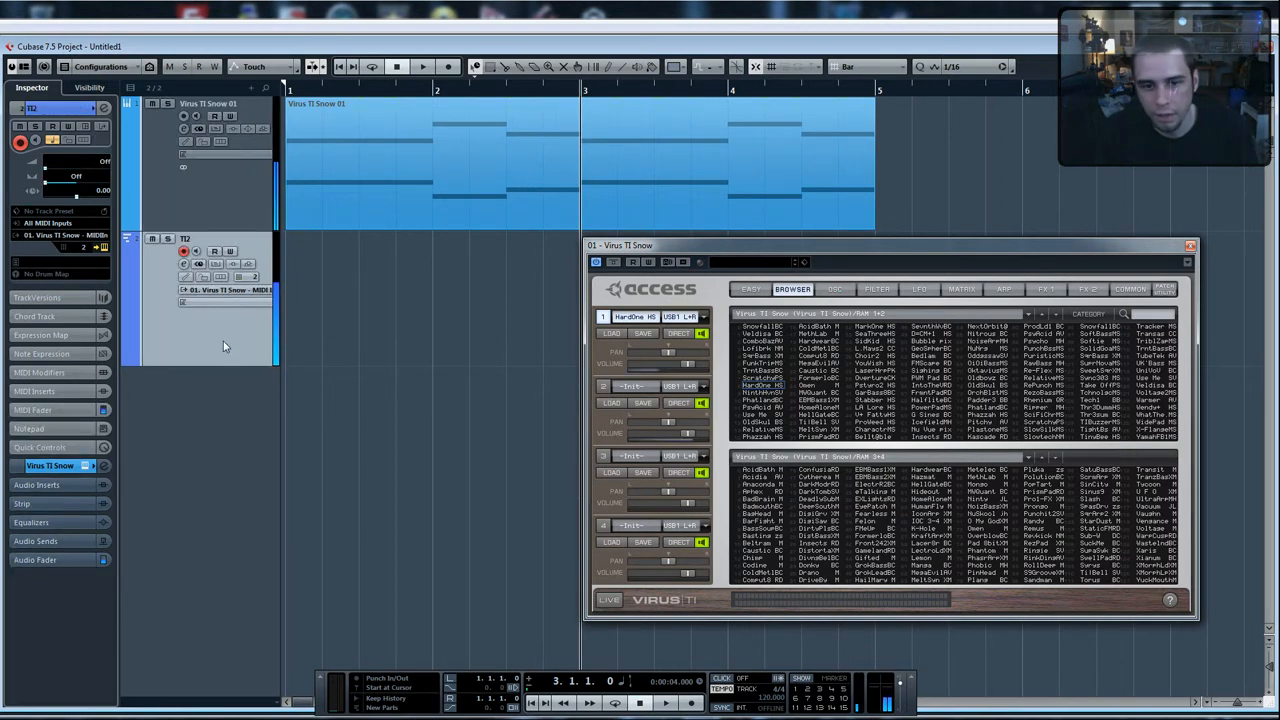
{"action": "left_click", "coordinate": [604, 388]}
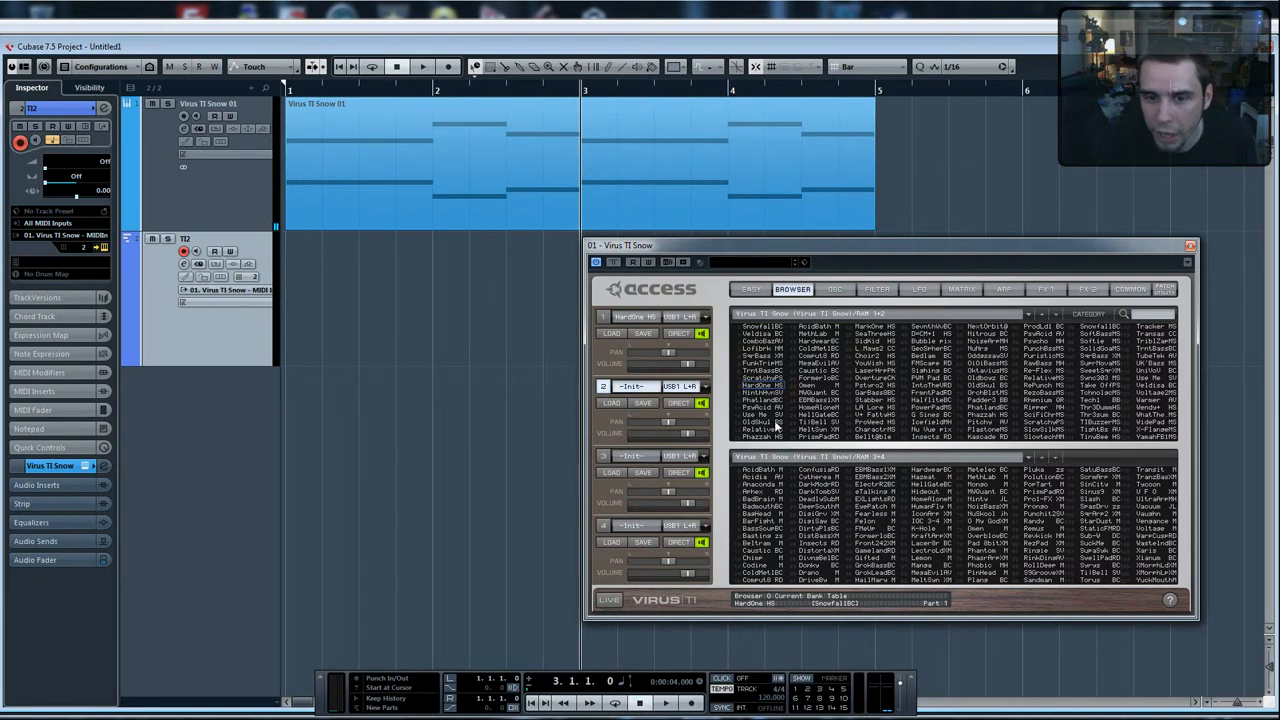
{"action": "left_click", "coordinate": [762, 408]}
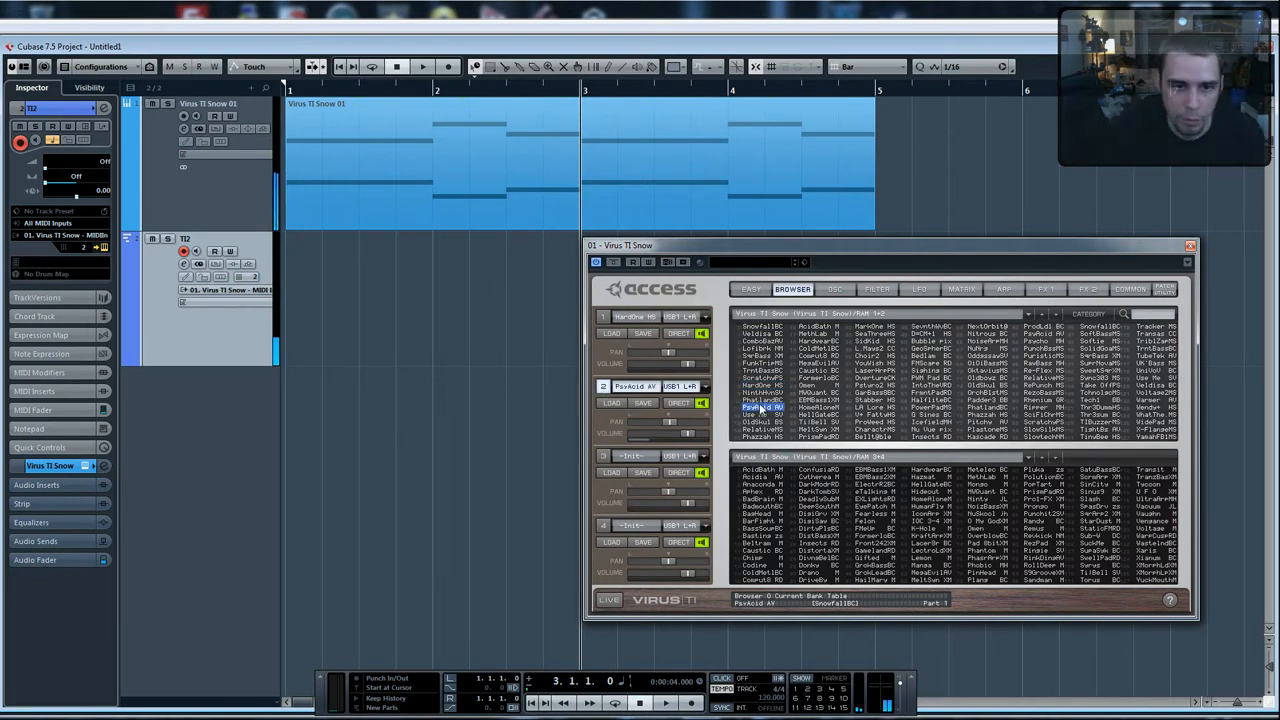
Draw an empty part on the TI2 track from bar 1 to bar 5 and open it in the Key Editor
{"action": "left_click_drag", "start_coordinate": [818, 251], "coordinate": [879, 324]}
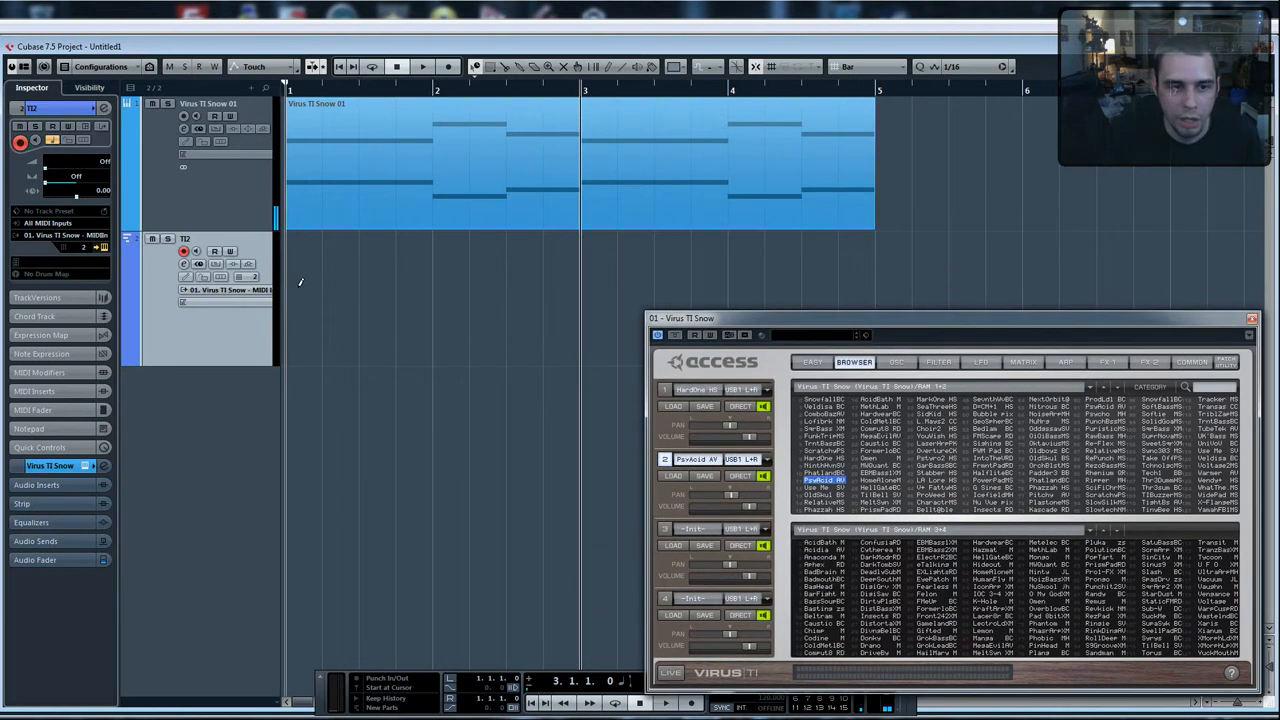
{"action": "mouse_move", "coordinate": [298, 281]}
{"action": "left_mouse_down"}
{"action": "mouse_move", "coordinate": [772, 286]}
{"action": "mouse_move", "coordinate": [901, 265]}
{"action": "left_mouse_up"}
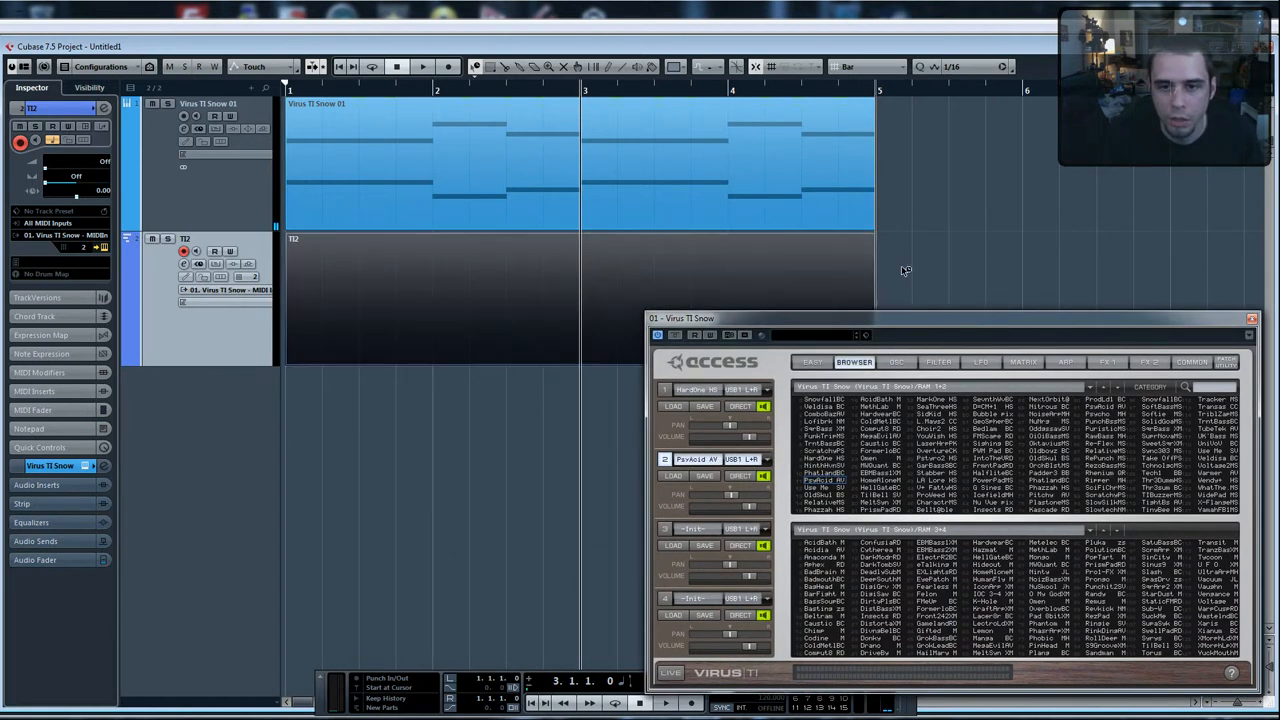
{"action": "double_click", "coordinate": [549, 271]}
Draw eight short C3 notes, one on each sixteenth, across the first two beats of bar 1
{"action": "scroll", "coordinate": [217, 418], "scroll_direction": "up", "scroll_amount": 3}
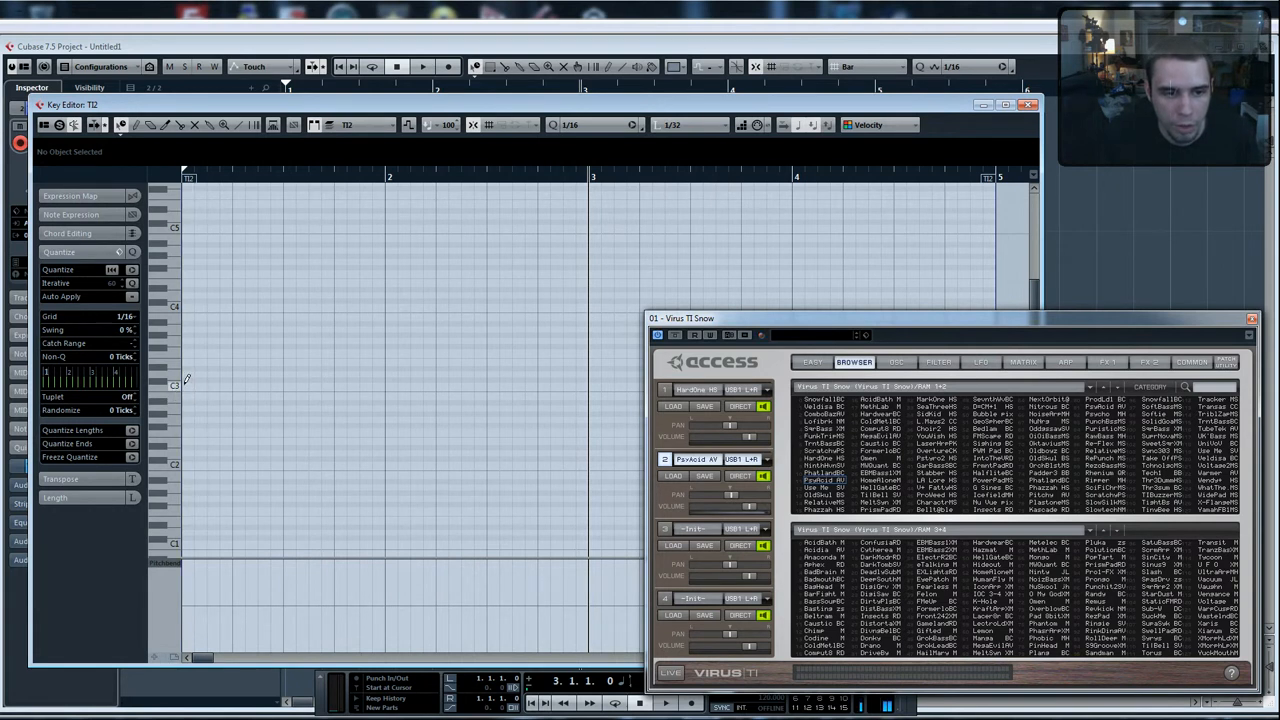
{"action": "left_click", "coordinate": [186, 386]}
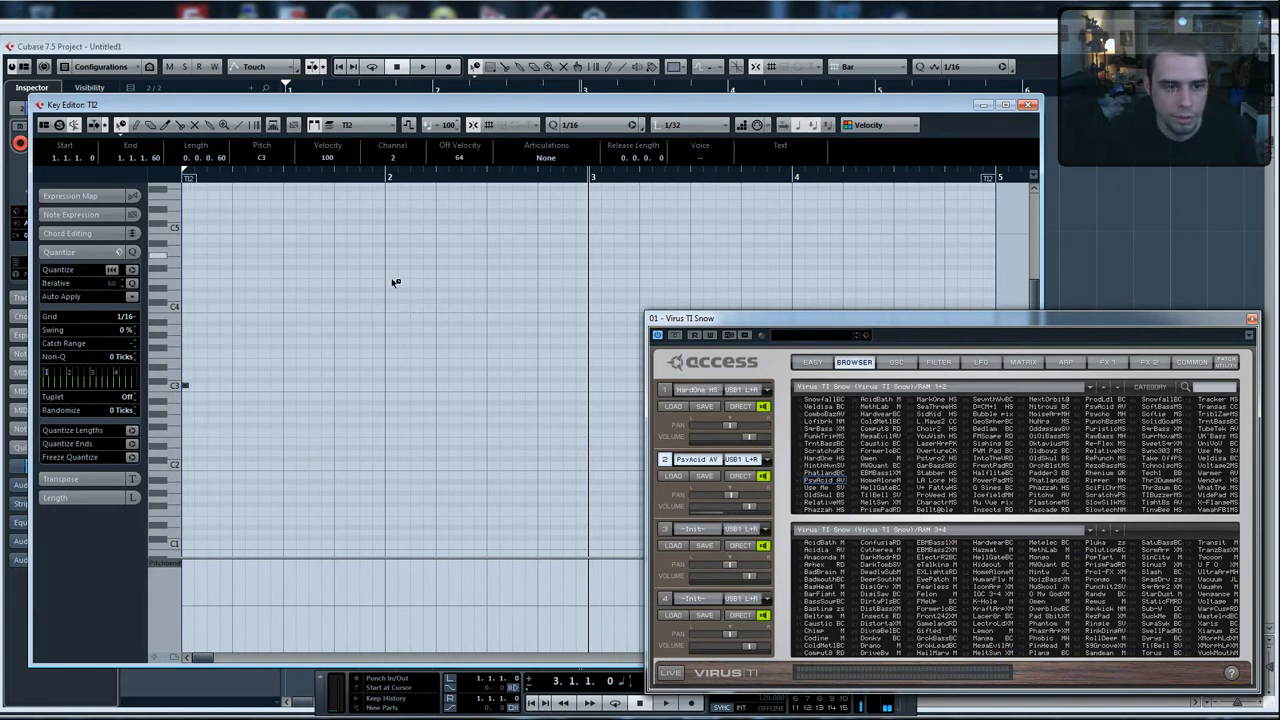
{"action": "scroll", "coordinate": [214, 389], "scroll_direction": "up", "scroll_amount": 2}
{"action": "scroll", "coordinate": [212, 390], "scroll_direction": "up", "scroll_amount": 1}
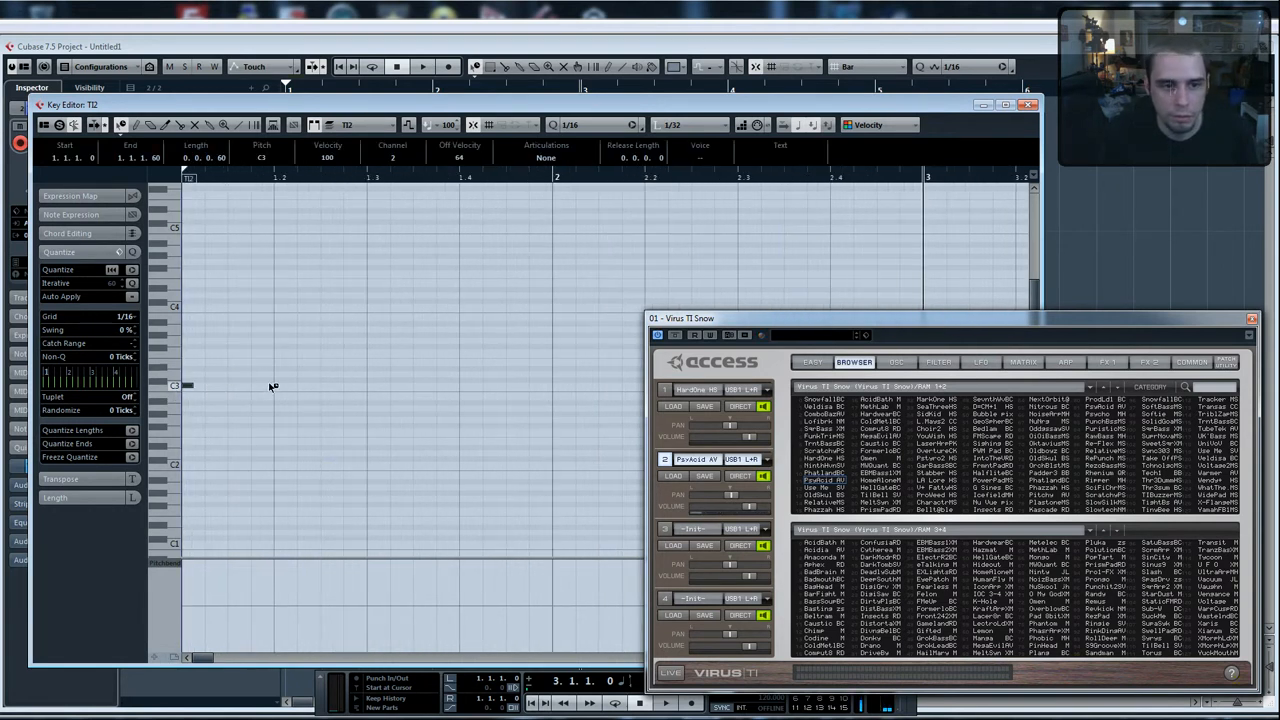
{"action": "left_click", "coordinate": [211, 385], "text": "alt"}
Copy the eight C3 notes to beat 3 of bar 1
{"action": "mouse_move", "coordinate": [239, 384]}
{"action": "left_mouse_down"}
{"action": "mouse_move", "coordinate": [334, 373]}
{"action": "mouse_move", "coordinate": [374, 403]}
{"action": "mouse_move", "coordinate": [172, 352]}
{"action": "left_mouse_up"}
{"action": "key", "text": "ctrl+c"}
{"action": "left_click", "coordinate": [372, 179]}
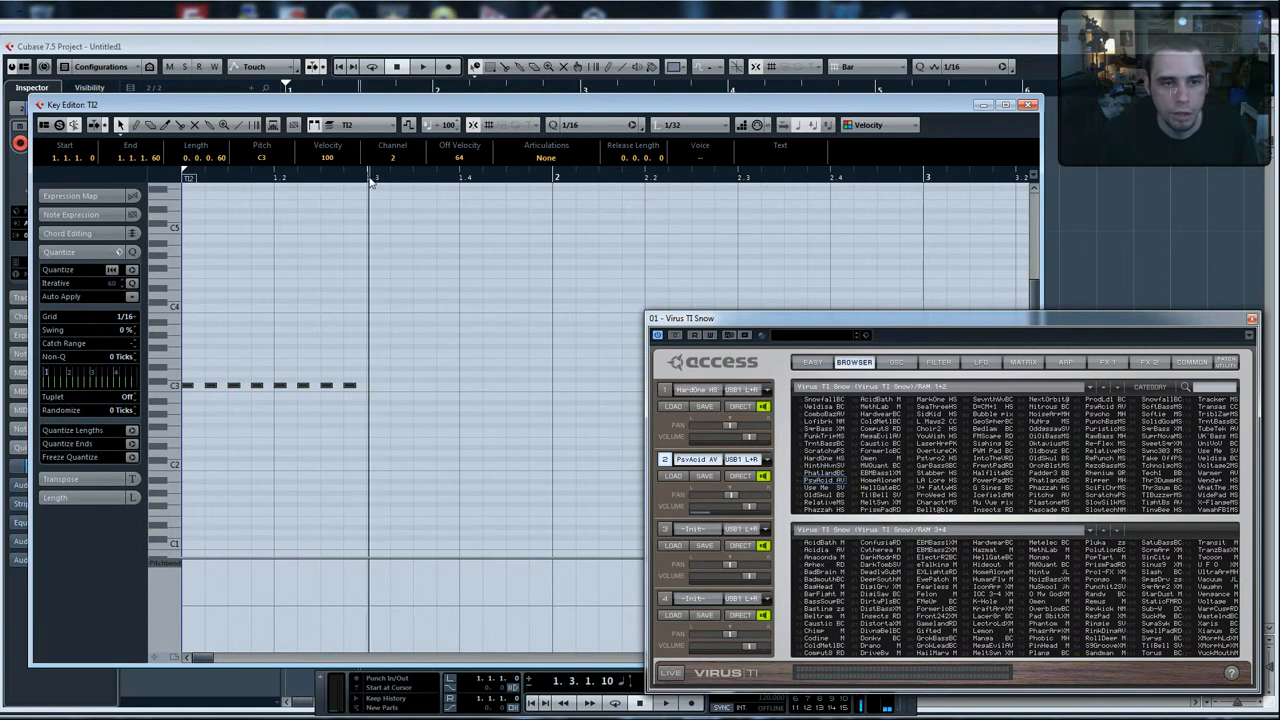
{"action": "key", "text": "ctrl+v"}
Paste the eight copied notes at bar 2 and transpose them up three semitones to D#3
{"action": "left_click", "coordinate": [557, 180]}
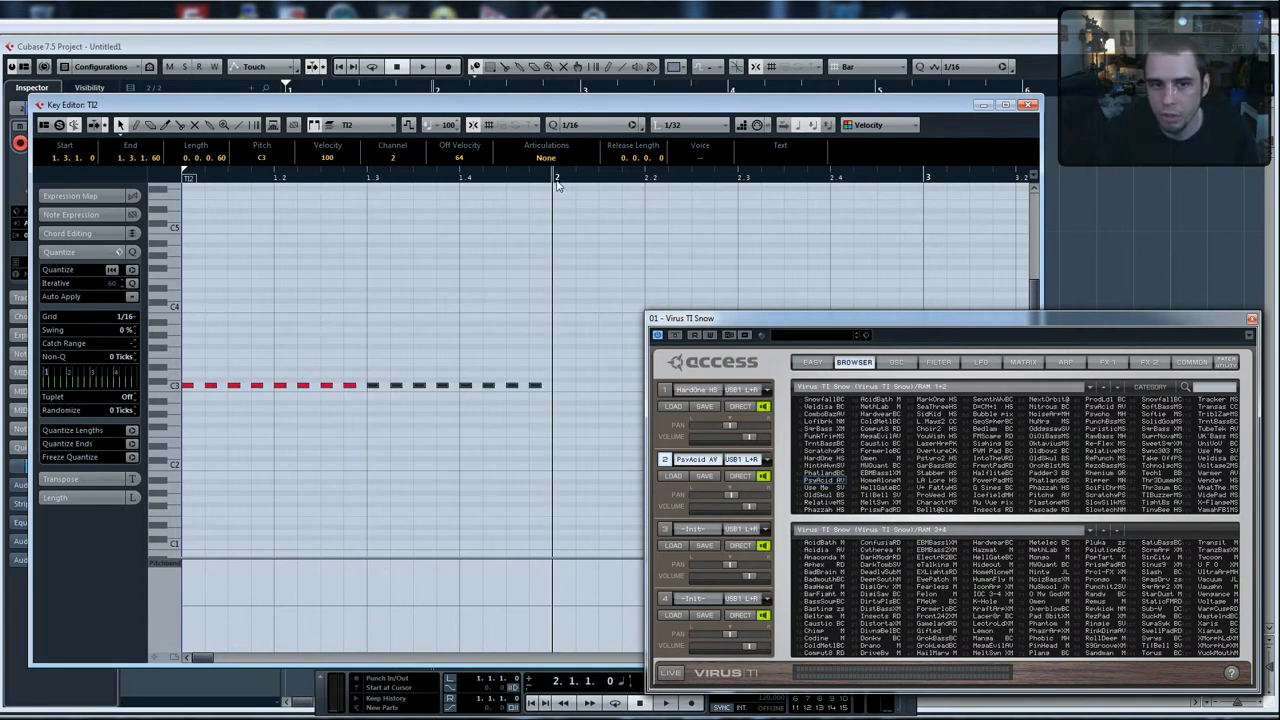
{"action": "key", "text": "ctrl+v"}
{"action": "left_click_drag", "start_coordinate": [854, 323], "coordinate": [0, 242]}
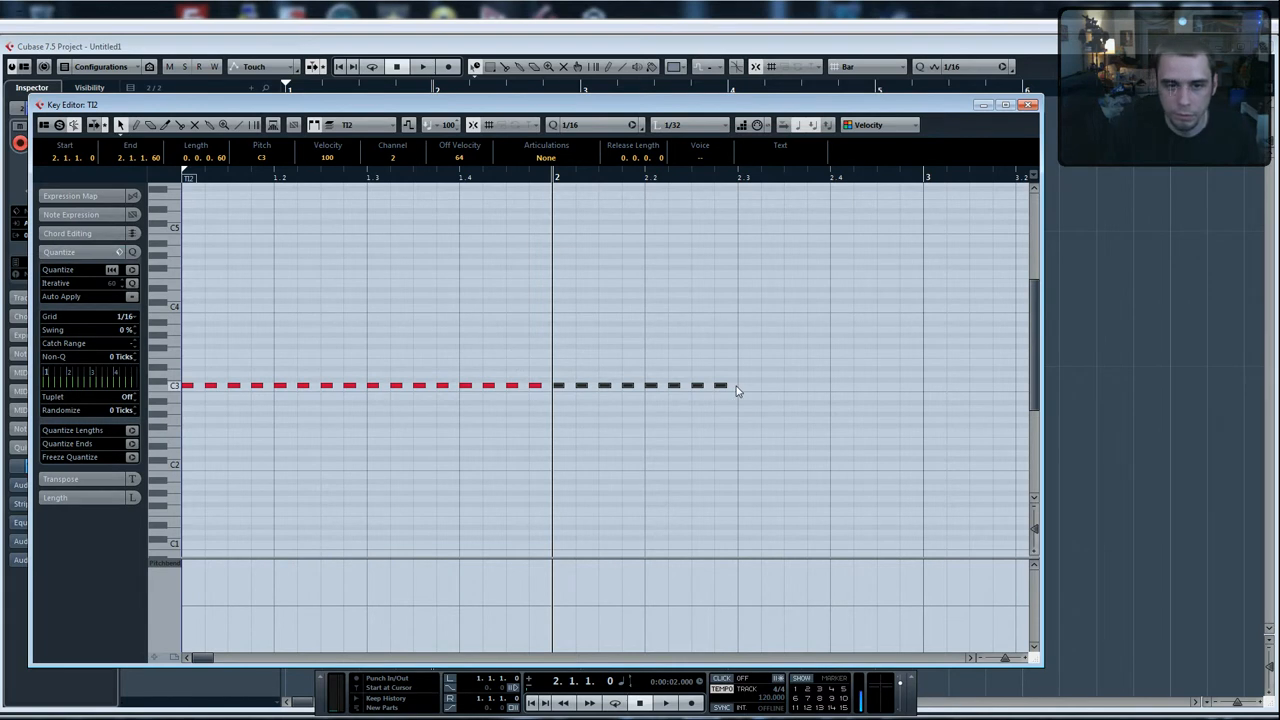
{"action": "key", "text": "Up"}
{"action": "key", "text": "Up"}
{"action": "key", "text": "Up"}
Paste the copied notes at beat 3 of bar 2 and transpose them up five semitones to F3
{"action": "left_click", "coordinate": [741, 178]}
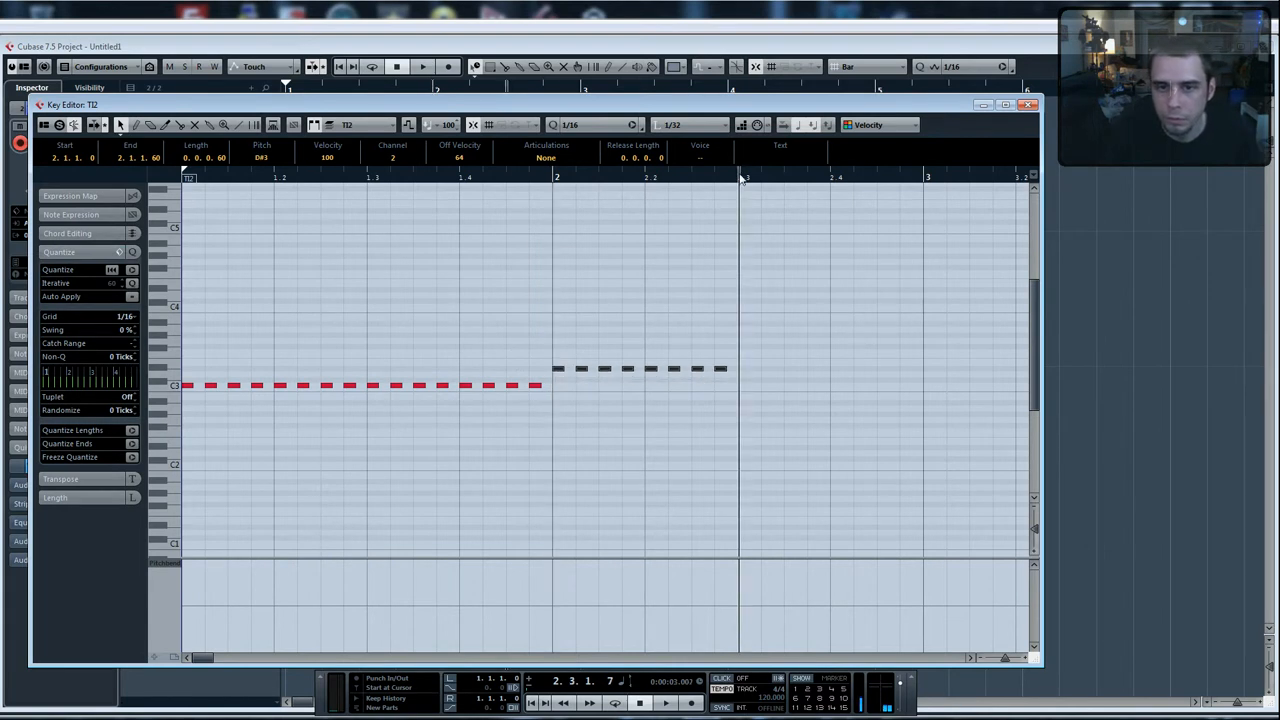
{"action": "key", "text": "ctrl+v"}
{"action": "key", "text": "Up"}
{"action": "key", "text": "Up"}
{"action": "key", "text": "Up"}
{"action": "key", "text": "Up"}
{"action": "key", "text": "Up"}
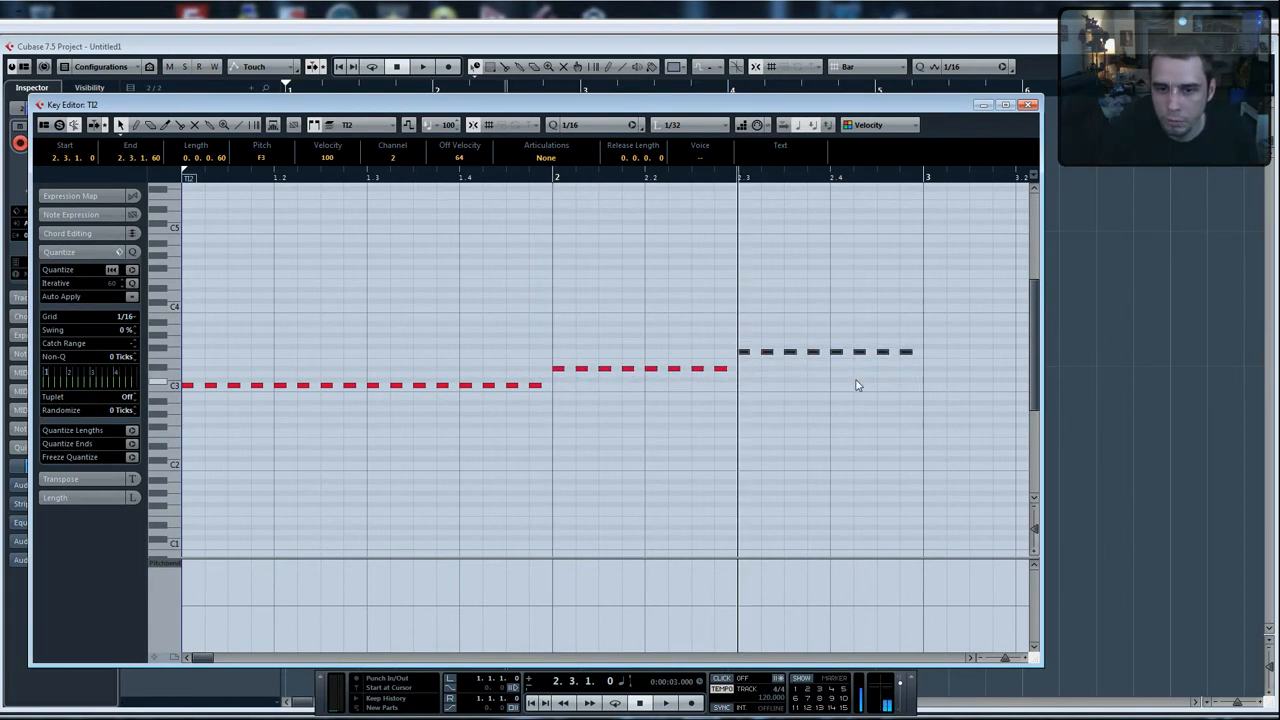
Put the Key Editor away and play both tracks together from the start of the project
{"action": "left_click", "coordinate": [1027, 106]}
{"action": "key", "text": "KP_Decimal"}
{"action": "key", "text": "space"}
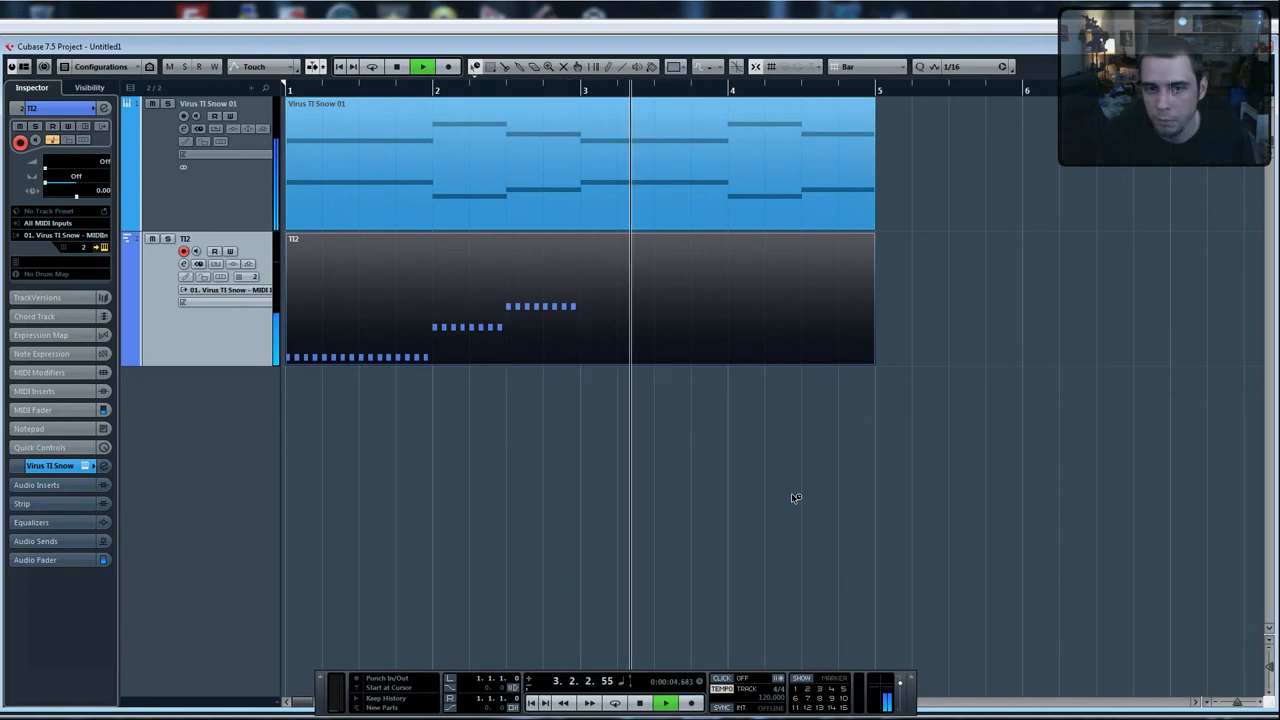
{"action": "key", "text": "space"}
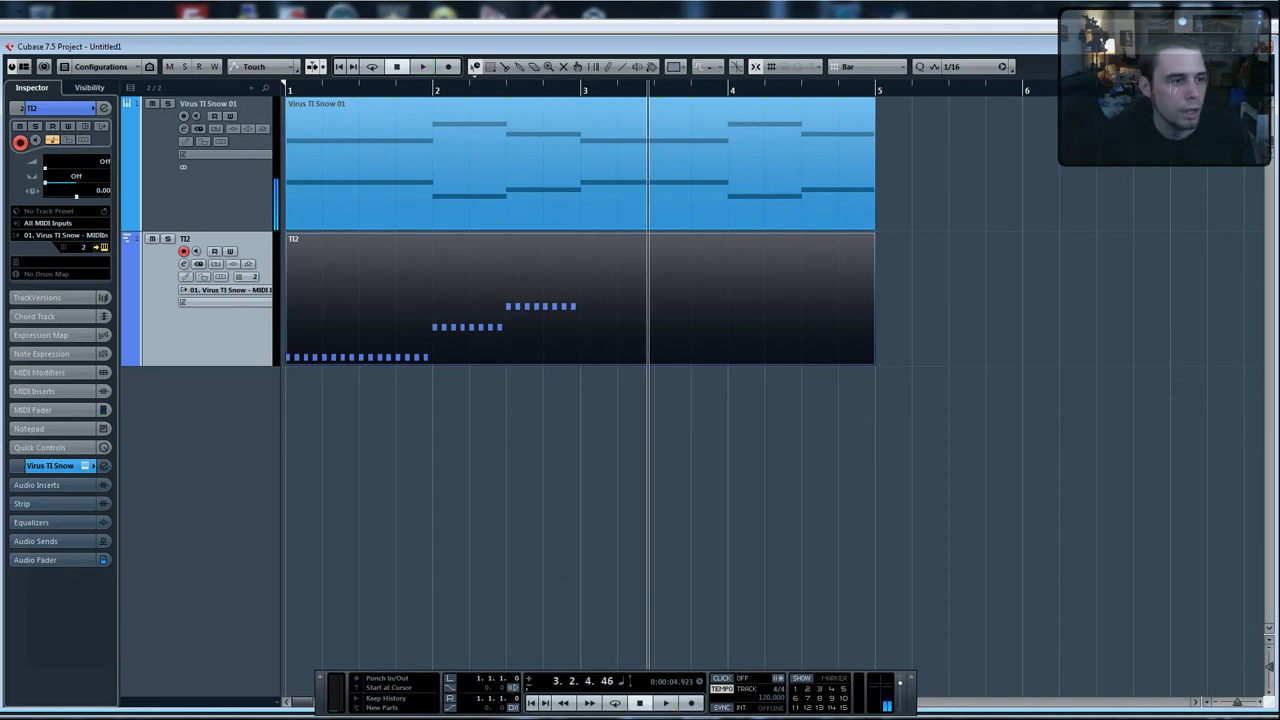
Bring the Virus TI Snow editor back into view and look through the MIDI channels available for the TI2 track
{"action": "left_click_drag", "start_coordinate": [0, 230], "coordinate": [1029, 272]}
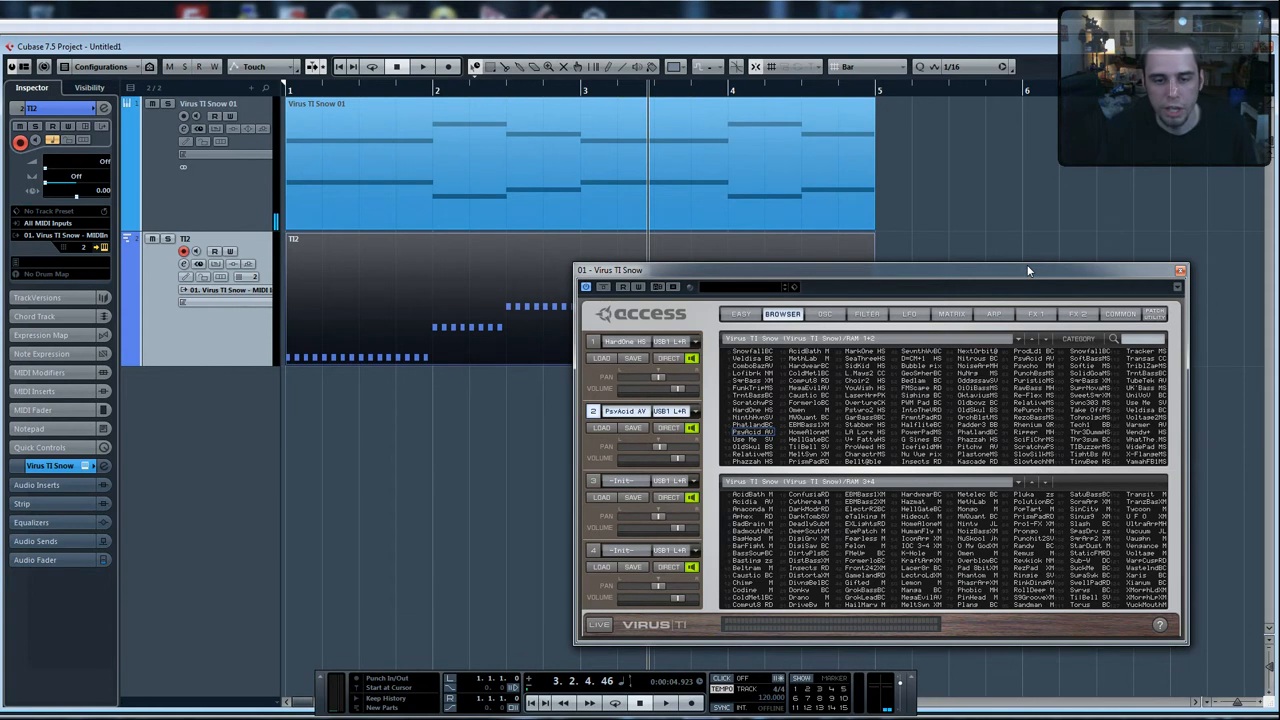
{"action": "left_click", "coordinate": [83, 247]}
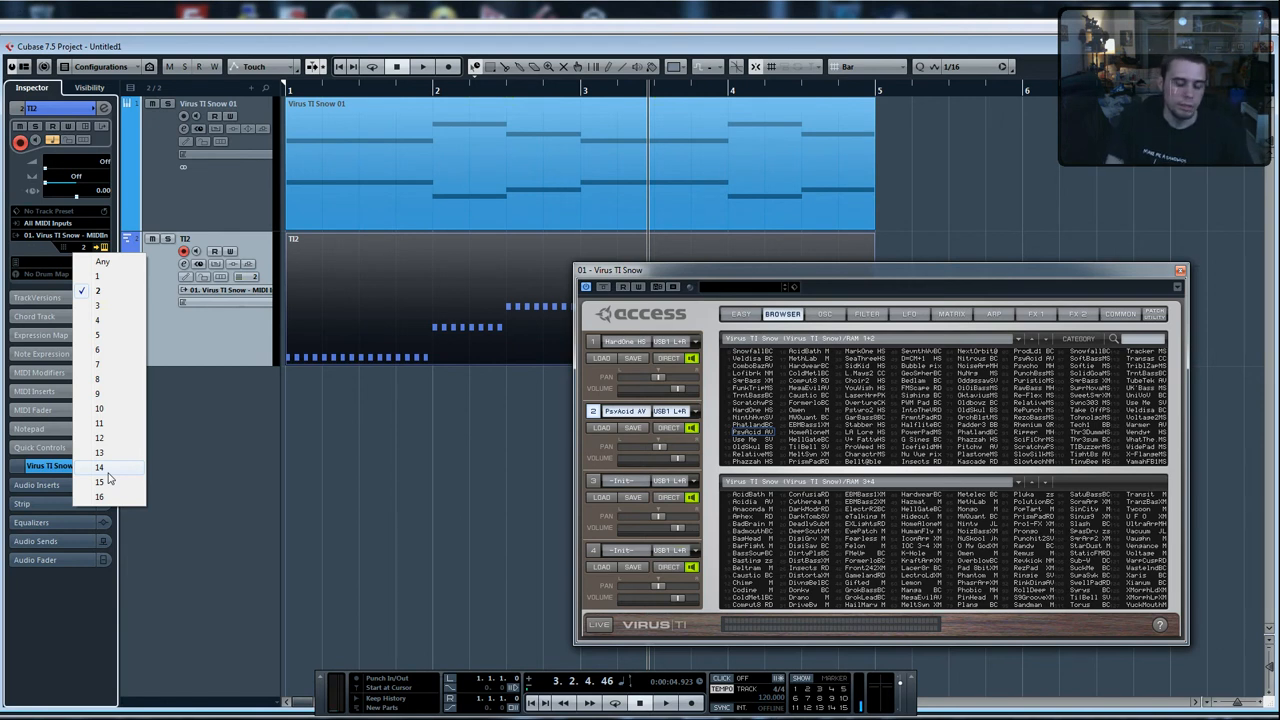
{"action": "left_click", "coordinate": [456, 458]}
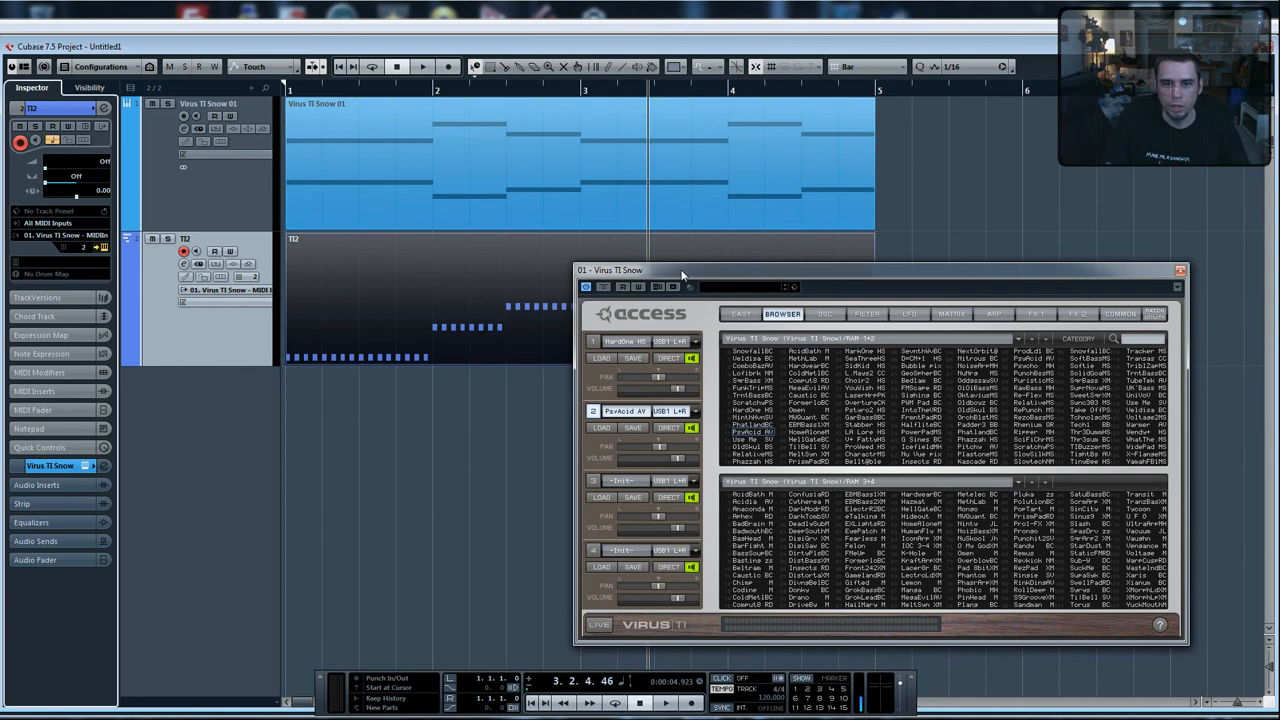
{"action": "left_click_drag", "start_coordinate": [683, 271], "coordinate": [698, 242]}
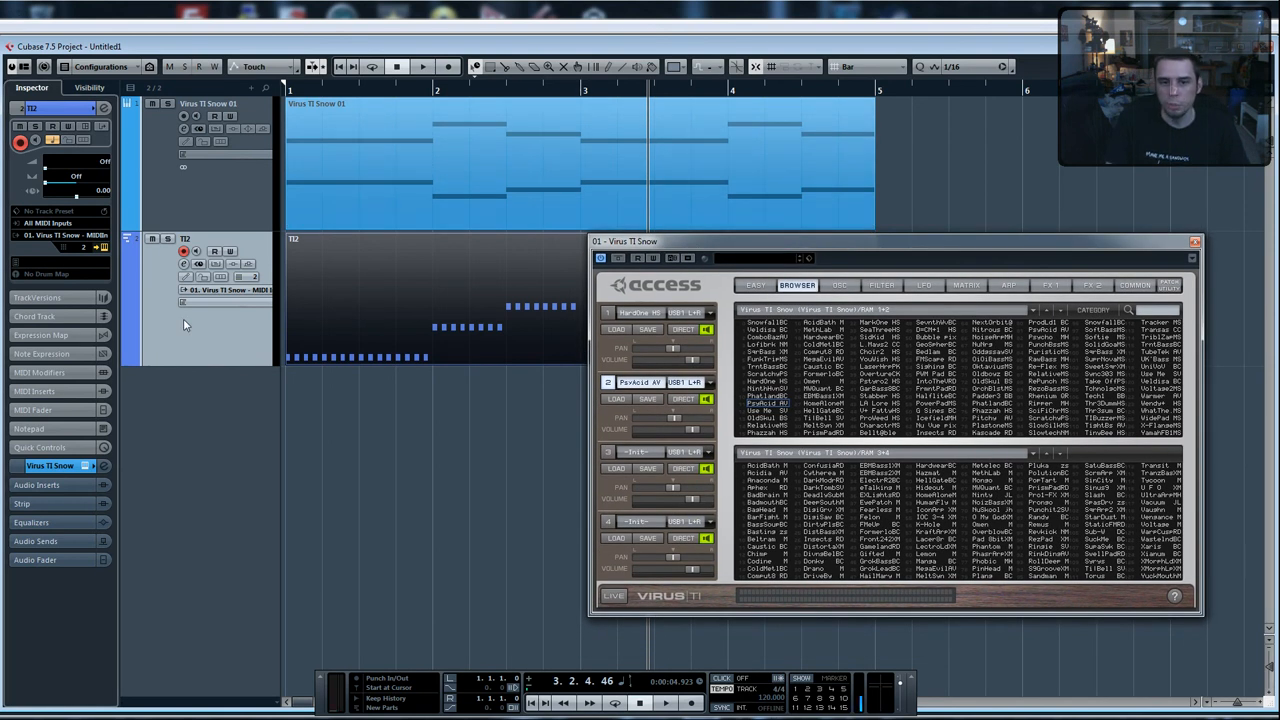